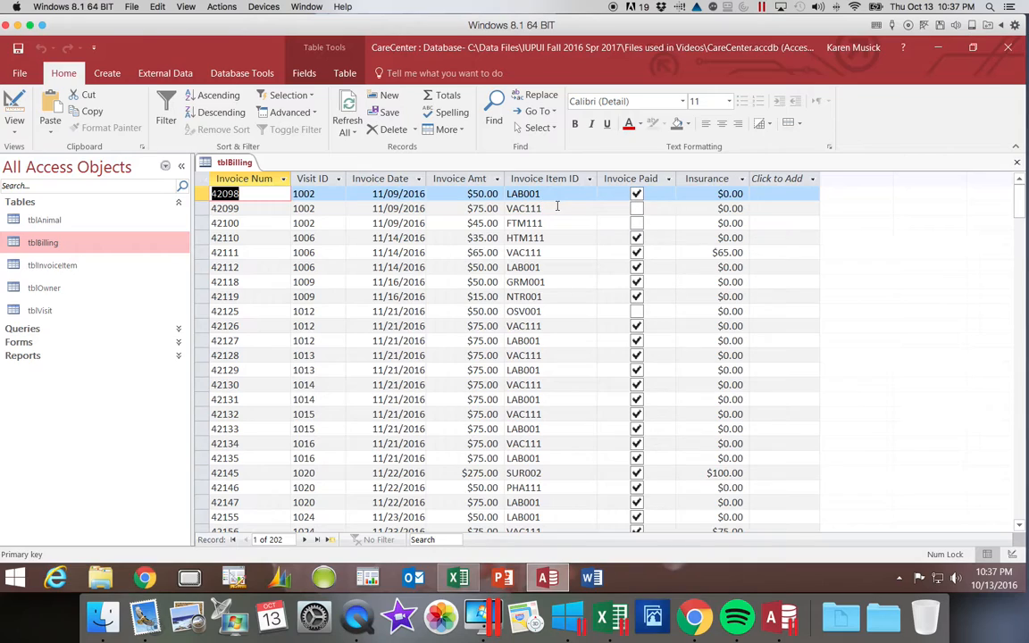
- Check the Invoice Item ID column in tblBilling against the IDs and descriptions in tblInvoiceItem, closing tblInvoiceItem when done
{"action": "left_click", "coordinate": [578, 210]}
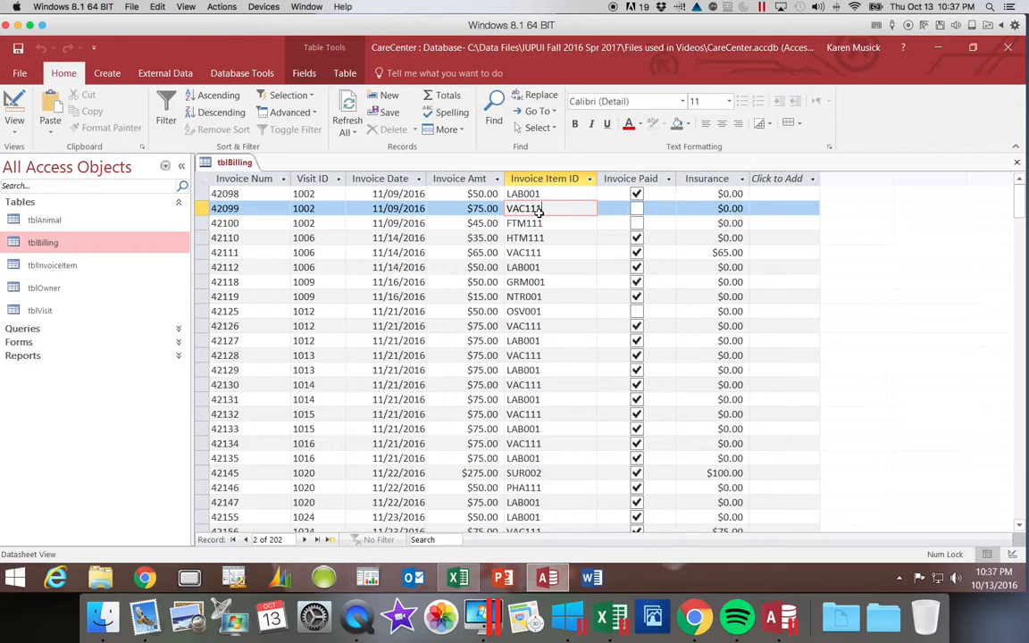
{"action": "left_click", "coordinate": [73, 266]}
{"action": "double_click", "coordinate": [73, 266]}
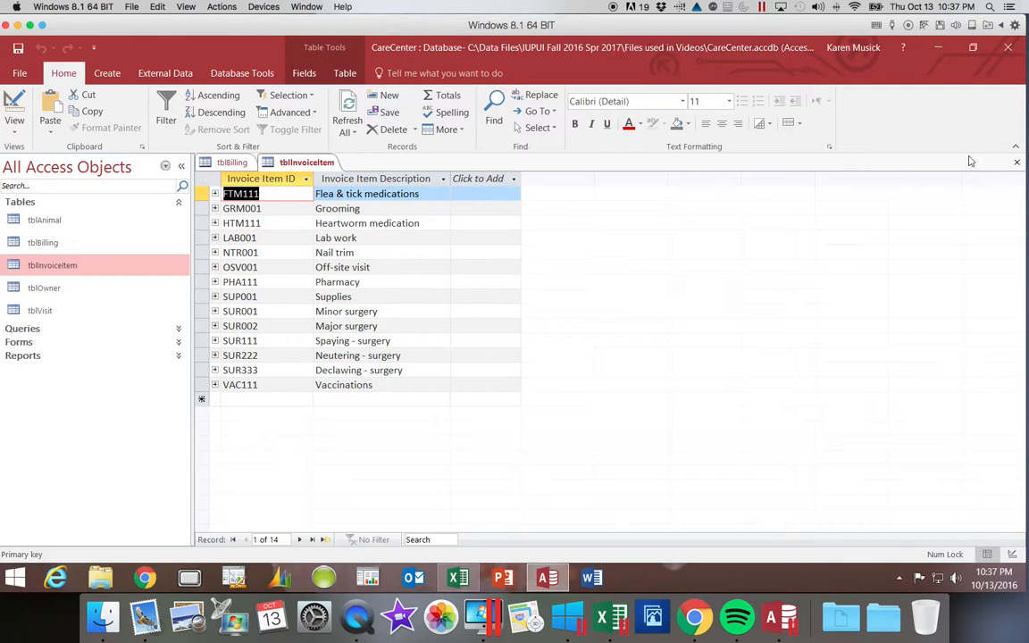
{"action": "left_click", "coordinate": [1014, 163]}
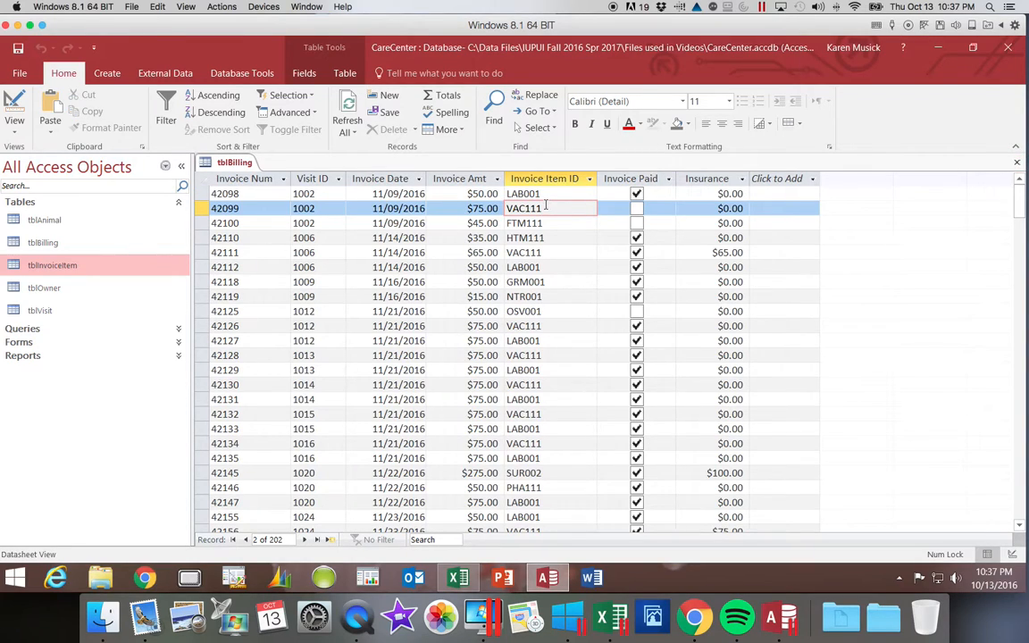
- Try to change the data type of InvoiceItemID in tblBilling's Design View to Lookup Wizard, closing the table without saving
{"action": "left_click", "coordinate": [14, 128]}
{"action": "left_click", "coordinate": [41, 188]}
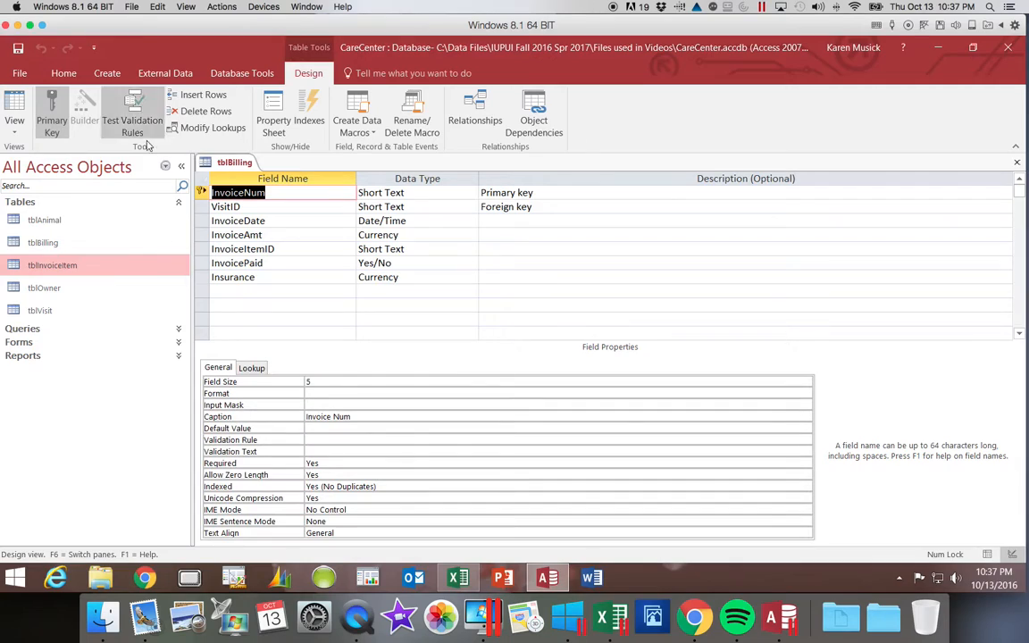
{"action": "left_click", "coordinate": [469, 249]}
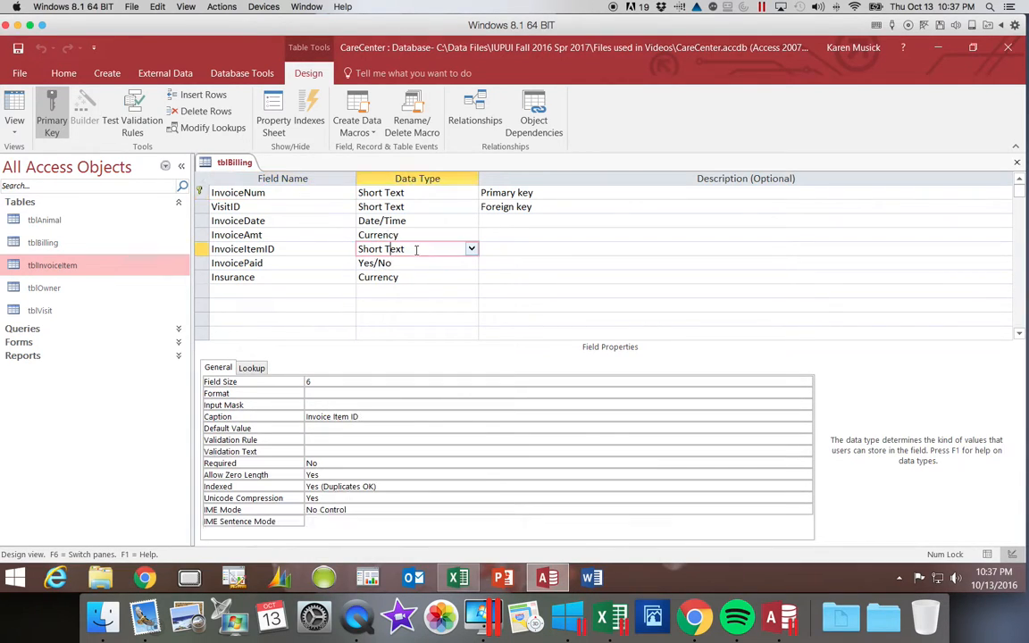
{"action": "left_click", "coordinate": [471, 249]}
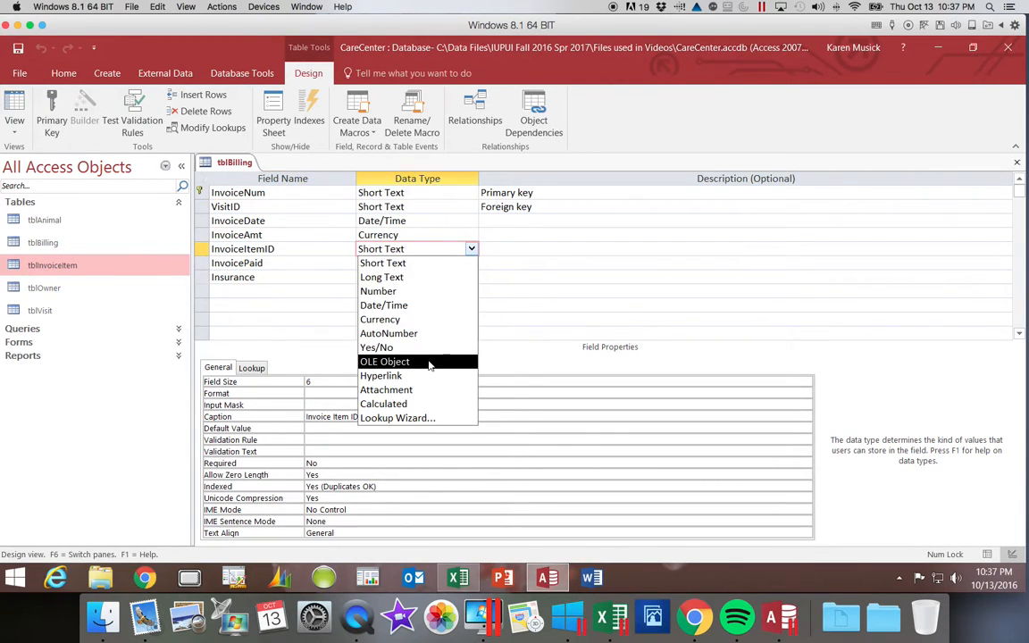
{"action": "left_click", "coordinate": [426, 421]}
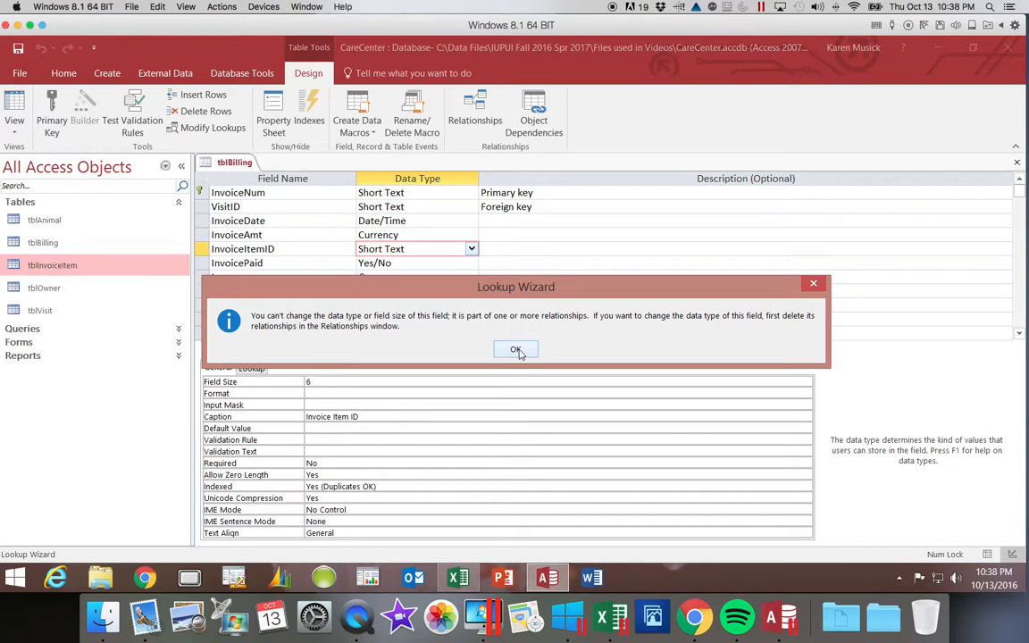
{"action": "left_click", "coordinate": [515, 349]}
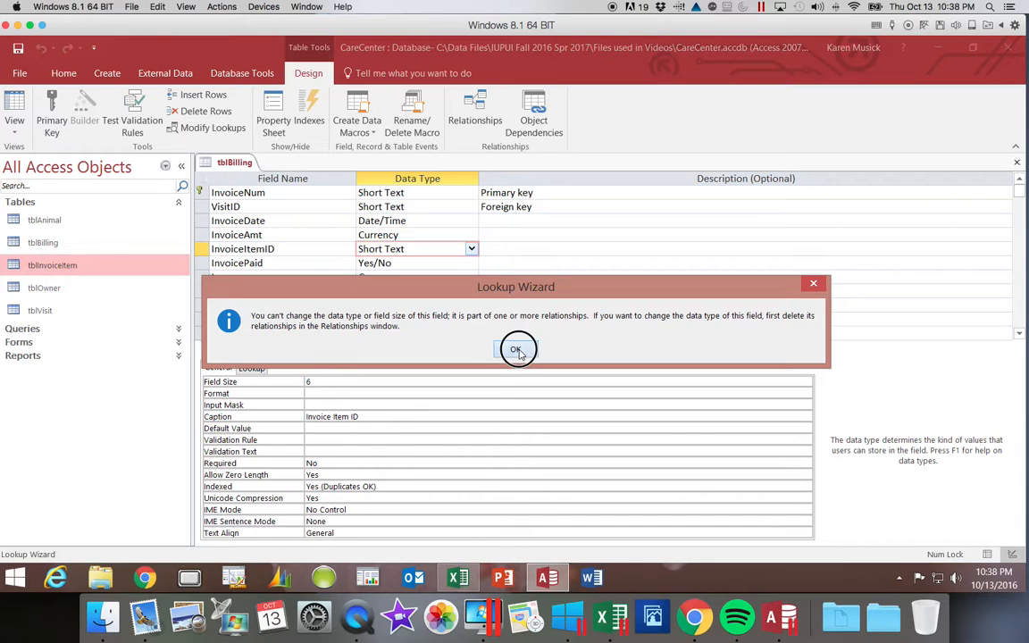
{"action": "left_click", "coordinate": [1016, 162]}
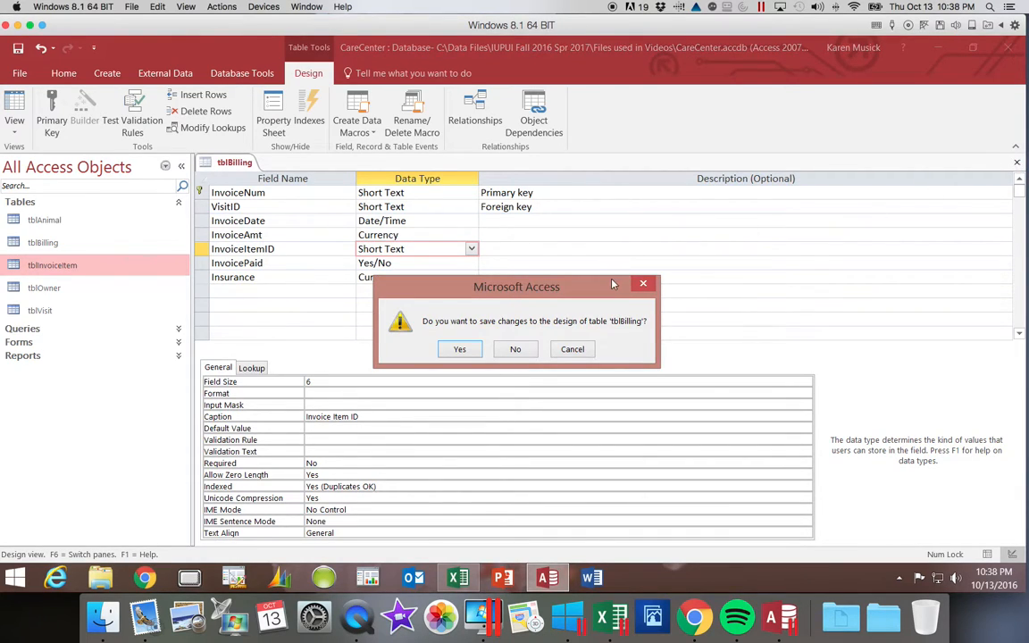
{"action": "left_click", "coordinate": [515, 349]}
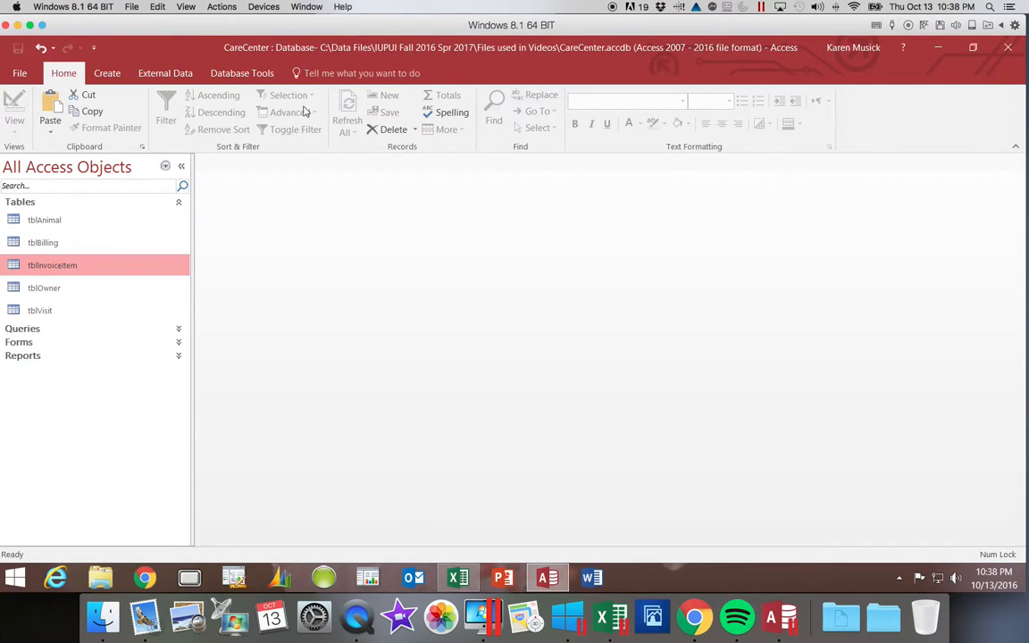
- Open the database relationships and review the settings of the relationship between tblInvoiceItem and tblBilling
{"action": "left_click", "coordinate": [243, 77]}
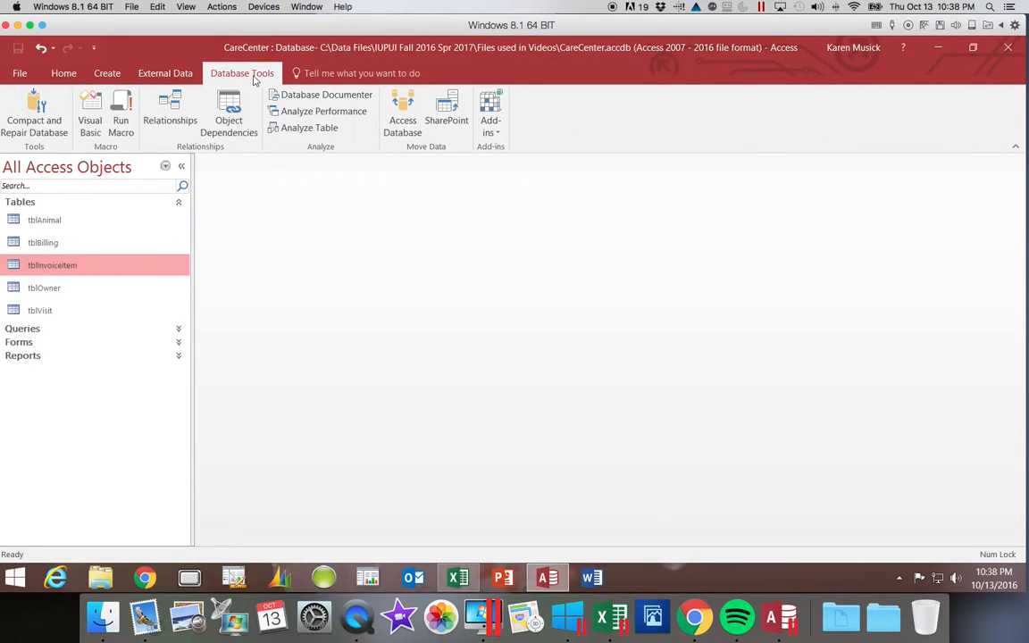
{"action": "left_click", "coordinate": [175, 118]}
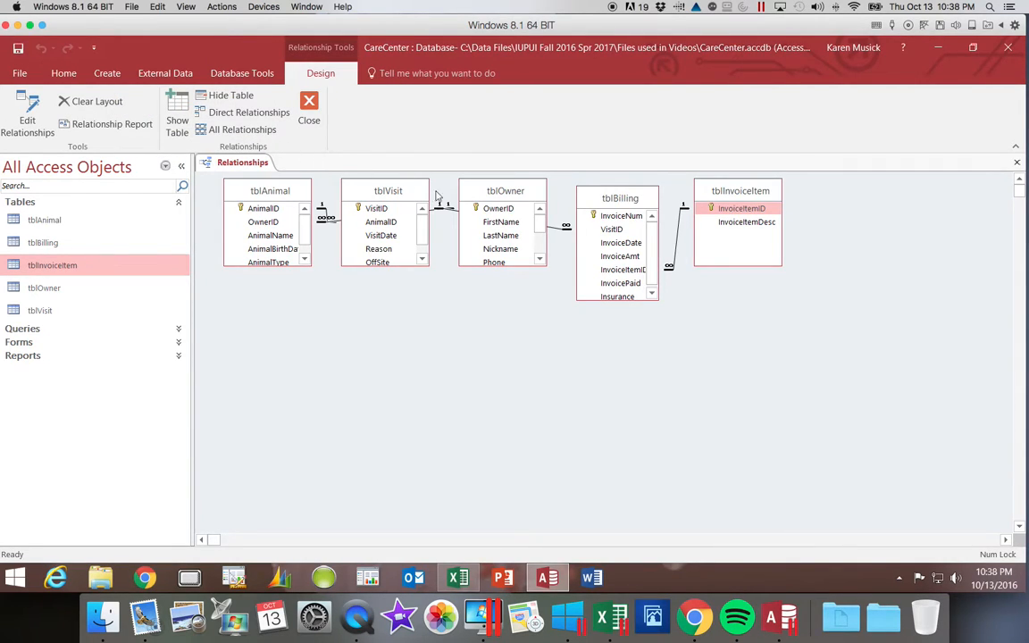
{"action": "right_click", "coordinate": [680, 236]}
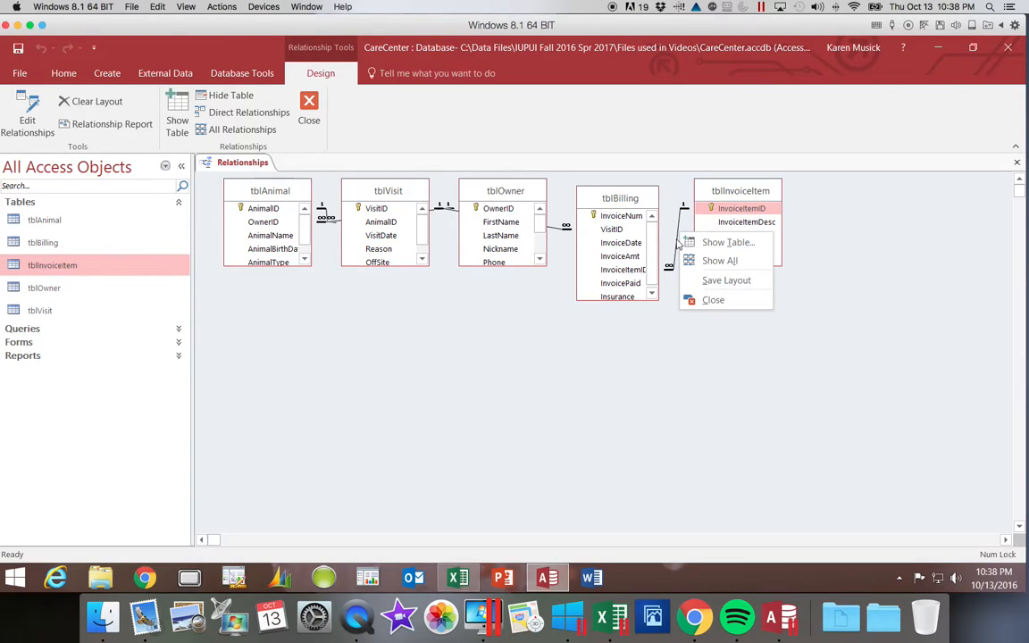
{"action": "left_click", "coordinate": [678, 245]}
{"action": "right_click", "coordinate": [678, 246]}
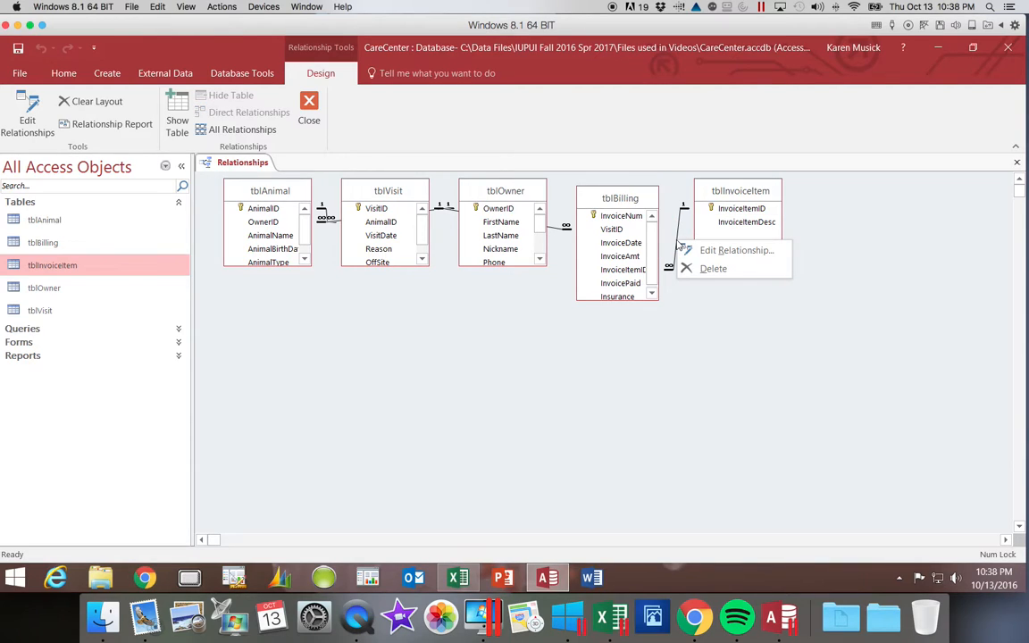
{"action": "left_click", "coordinate": [698, 253]}
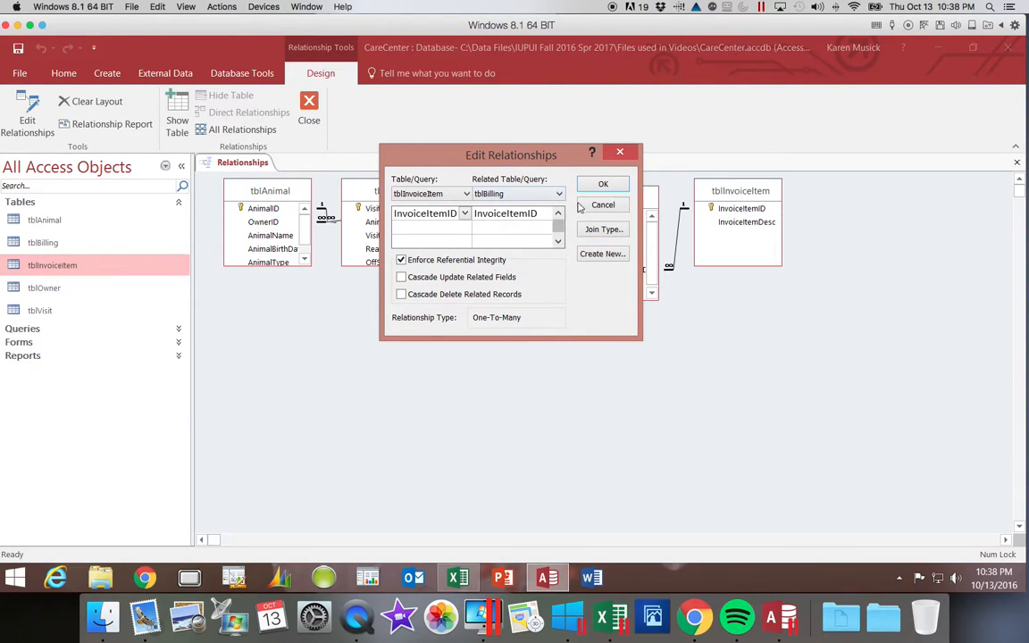
{"action": "left_click", "coordinate": [622, 155]}
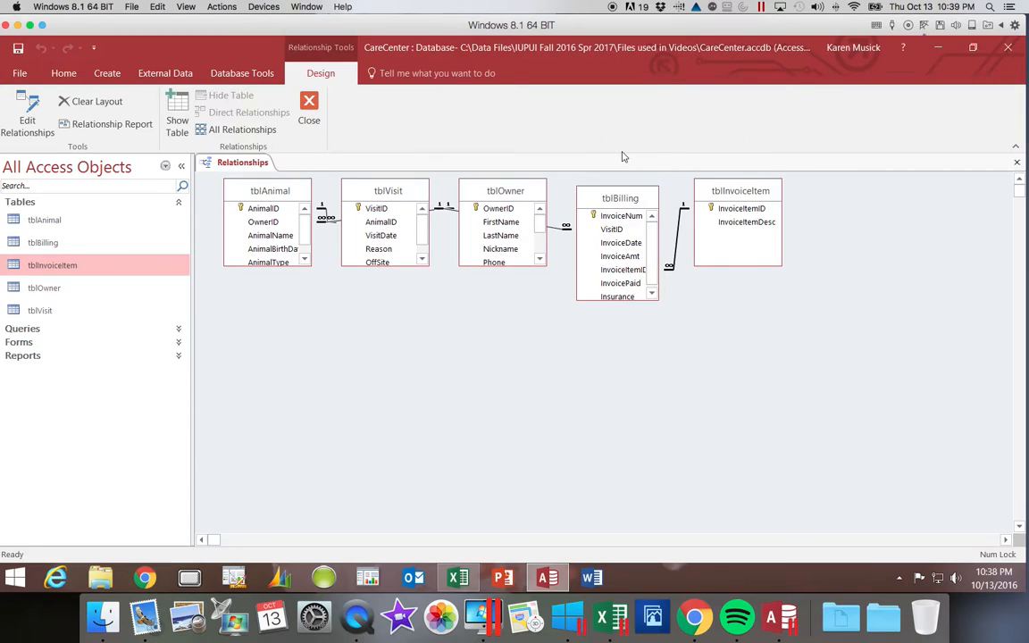
- Delete the relationship between tblBilling and tblInvoiceItem permanently, then save and close the relationships layout
{"action": "right_click", "coordinate": [678, 235]}
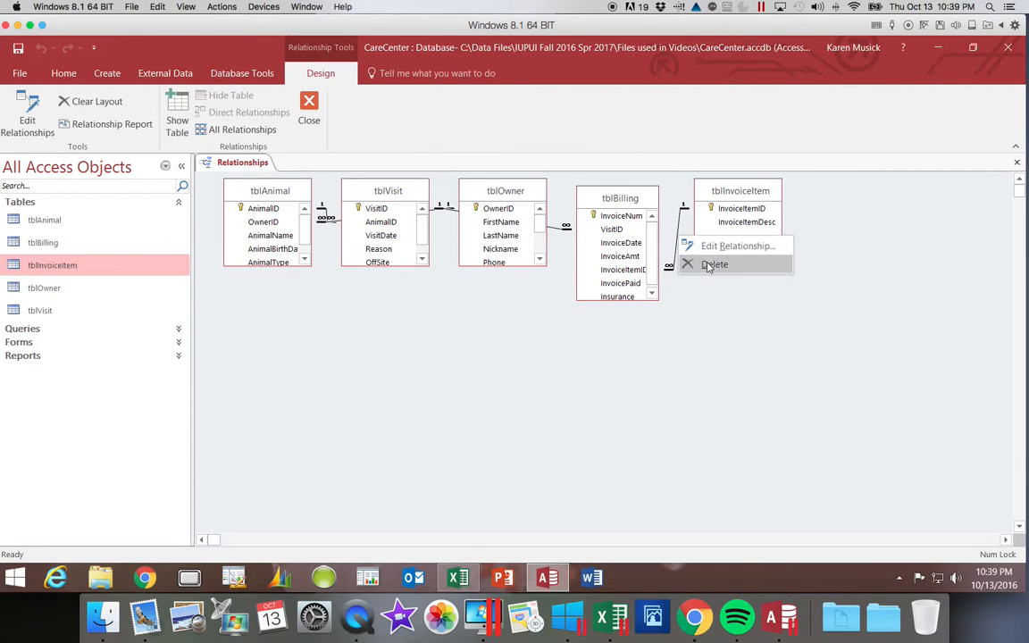
{"action": "left_click", "coordinate": [706, 265]}
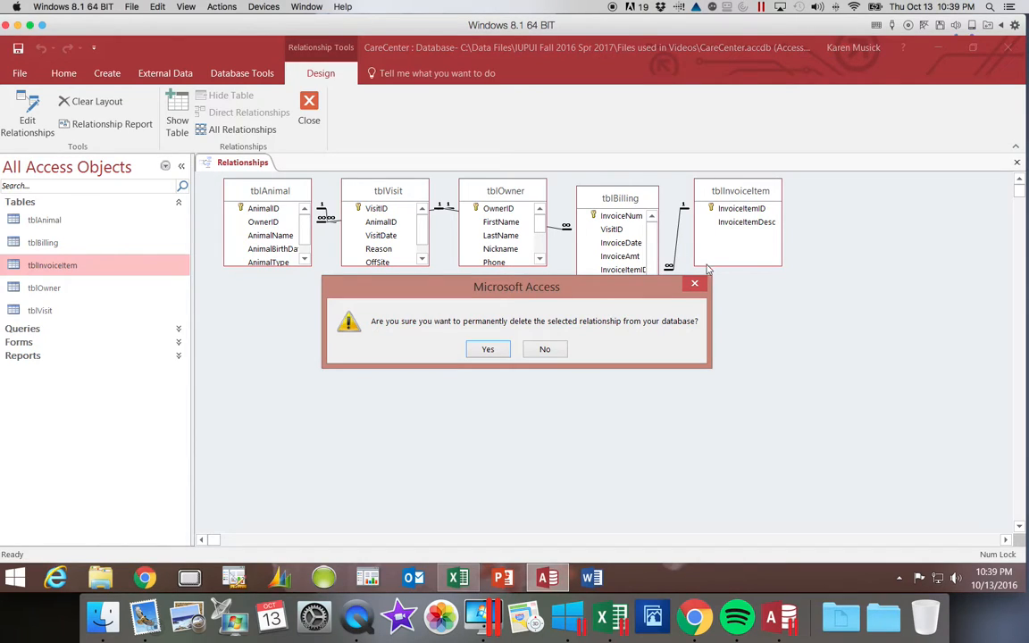
{"action": "left_click", "coordinate": [491, 350]}
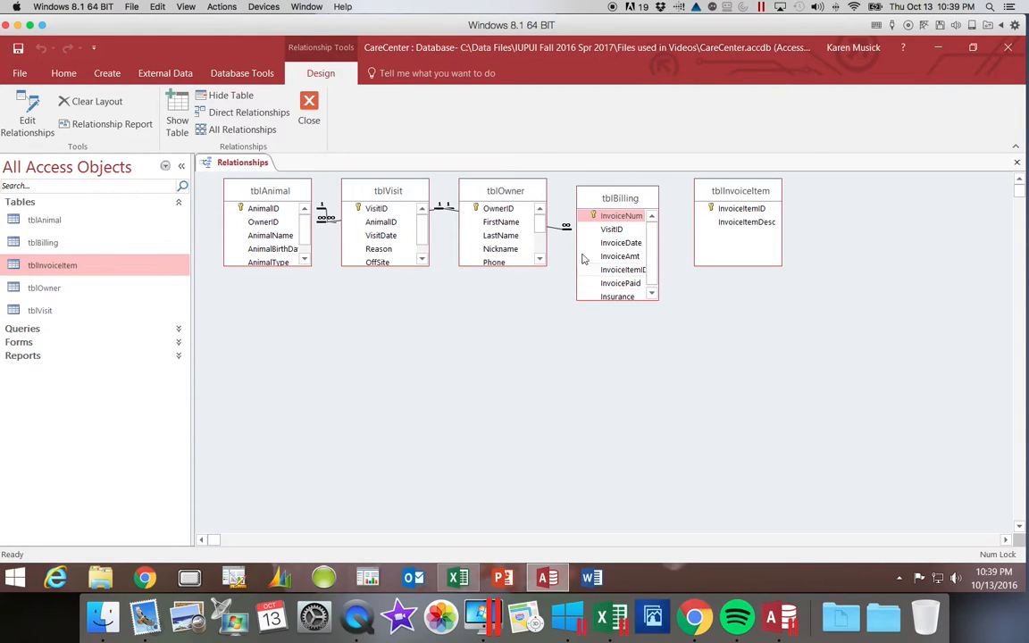
{"action": "left_click", "coordinate": [18, 49]}
{"action": "left_click", "coordinate": [1017, 164]}
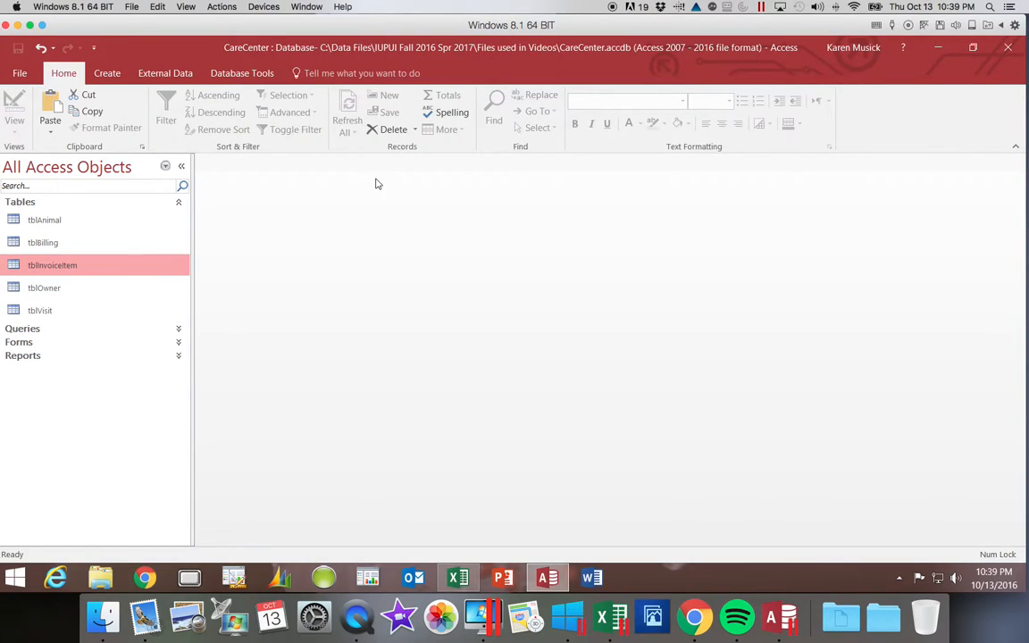
- Open tblBilling in Design View and start the Lookup Wizard as the data type of the InvoiceItemID field
{"action": "double_click", "coordinate": [68, 239]}
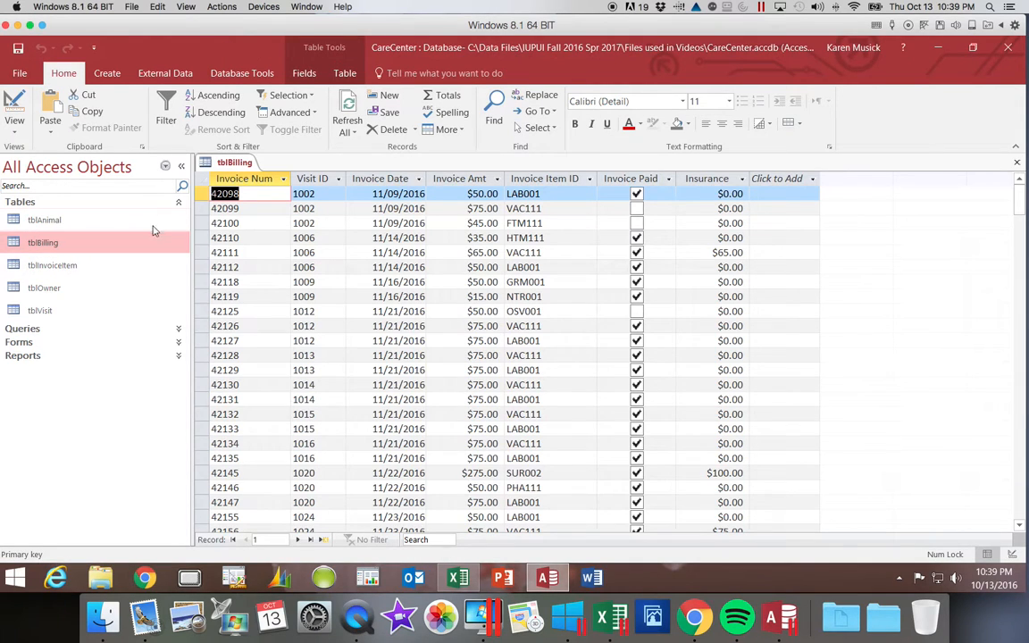
{"action": "left_click", "coordinate": [14, 125]}
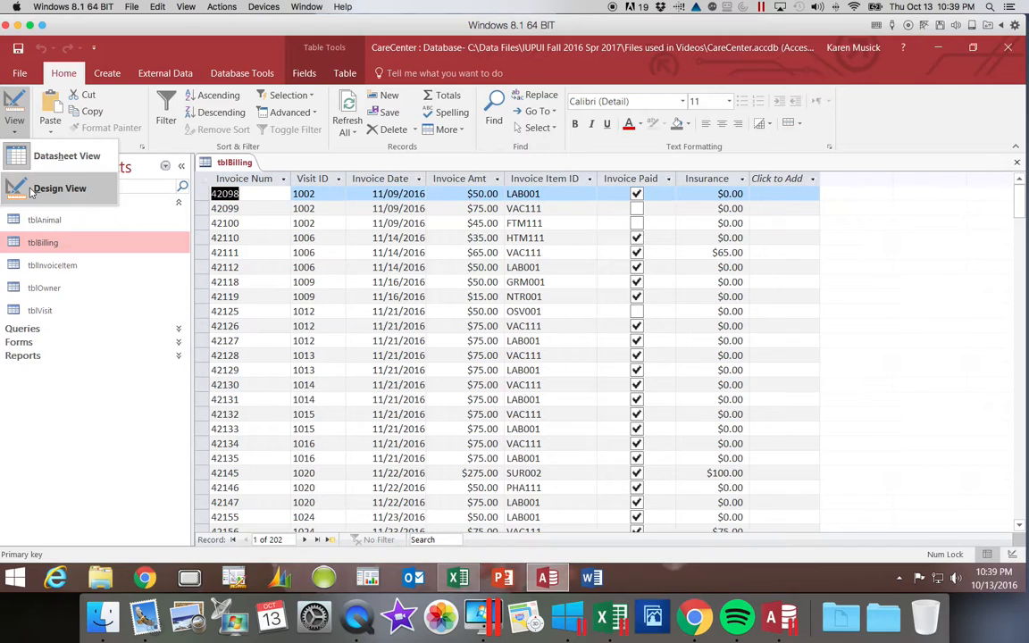
{"action": "left_click", "coordinate": [30, 191]}
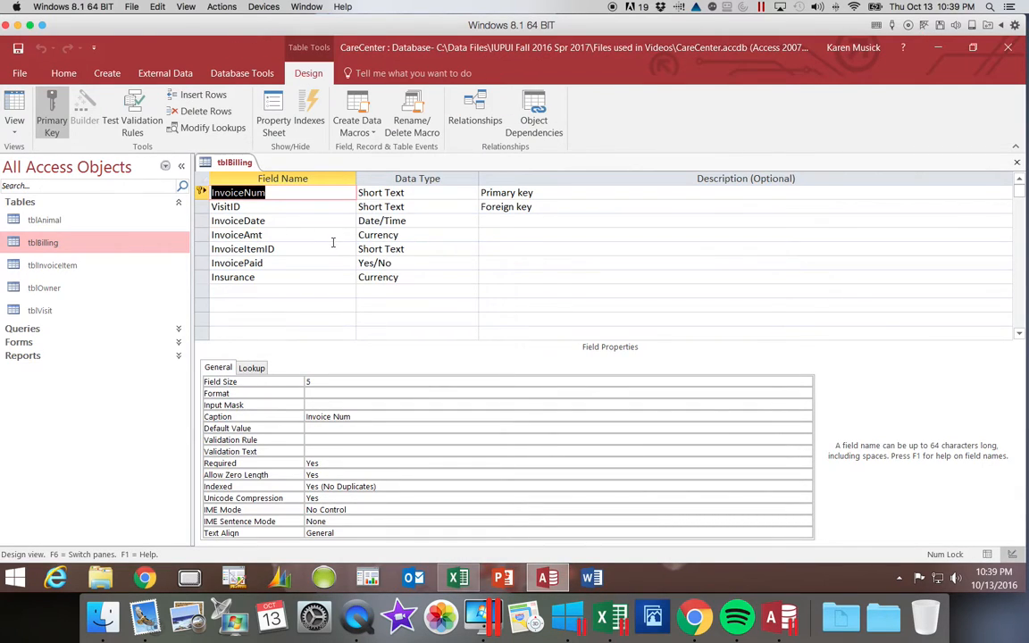
{"action": "left_click", "coordinate": [417, 249]}
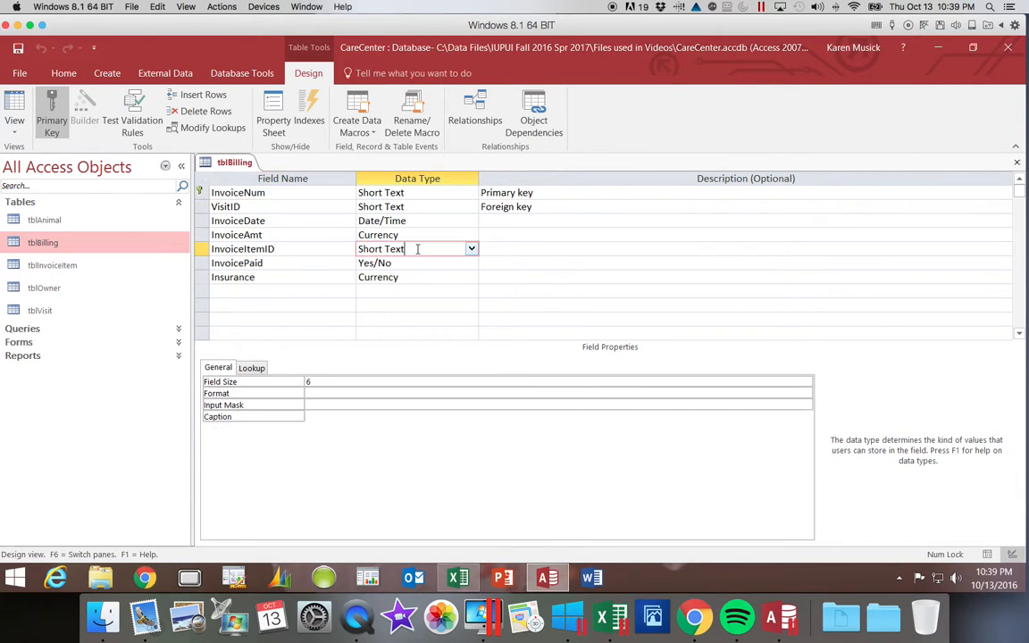
{"action": "left_click", "coordinate": [472, 250]}
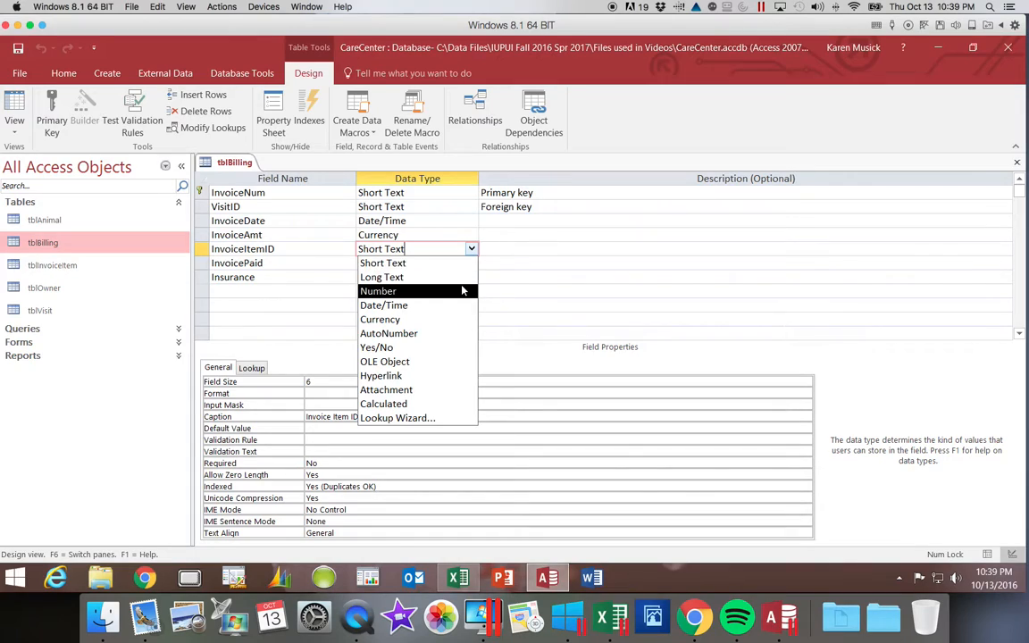
{"action": "left_click", "coordinate": [447, 418]}
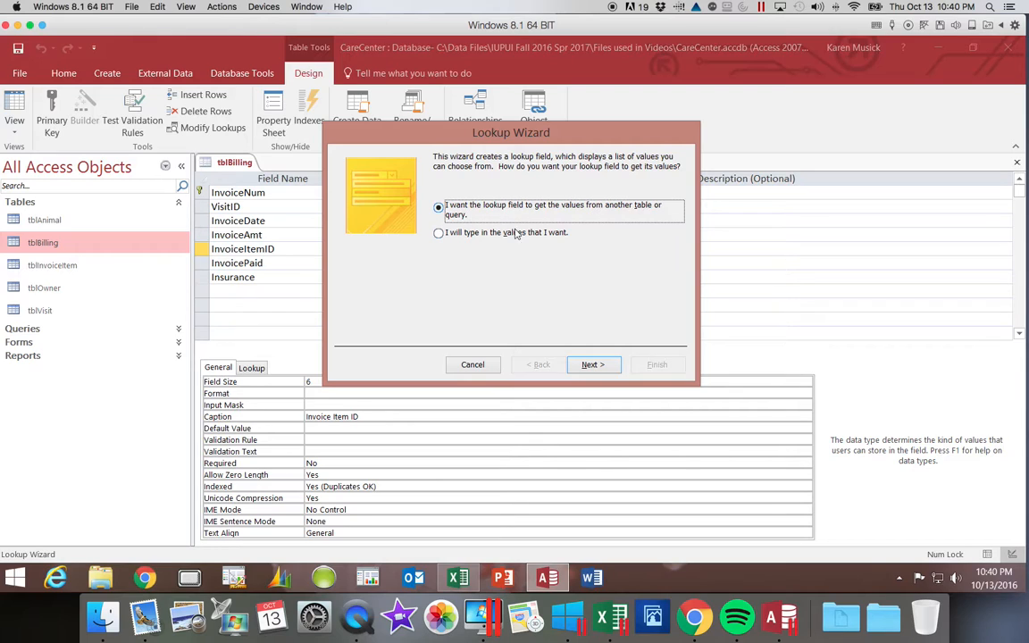
- Have the lookup field get its values from table tblInvoiceItem, including both InvoiceItemID and InvoiceItemDesc
{"action": "left_click", "coordinate": [589, 365]}
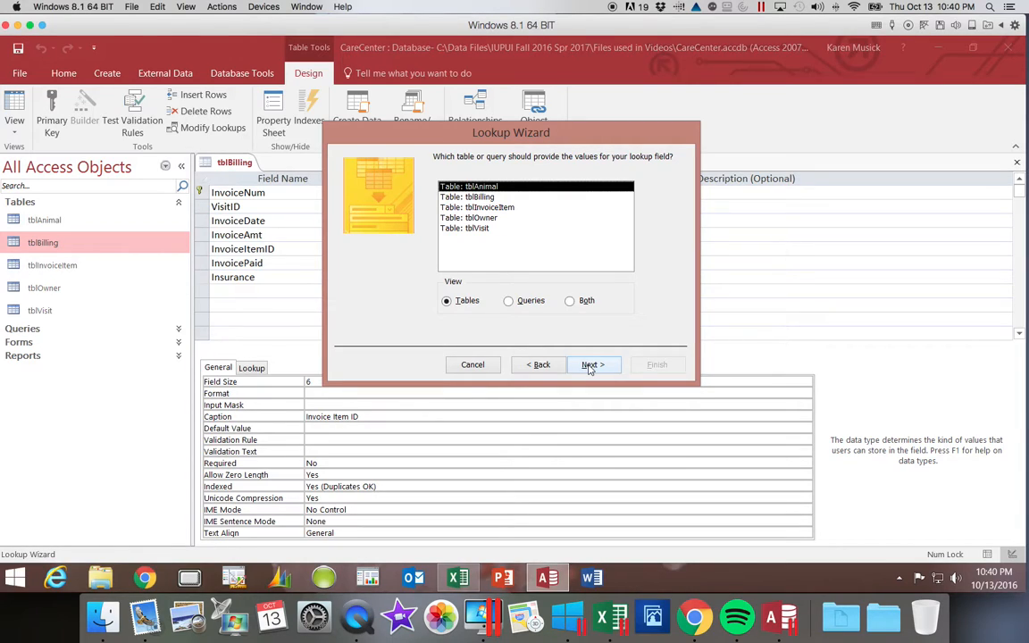
{"action": "left_click", "coordinate": [518, 207]}
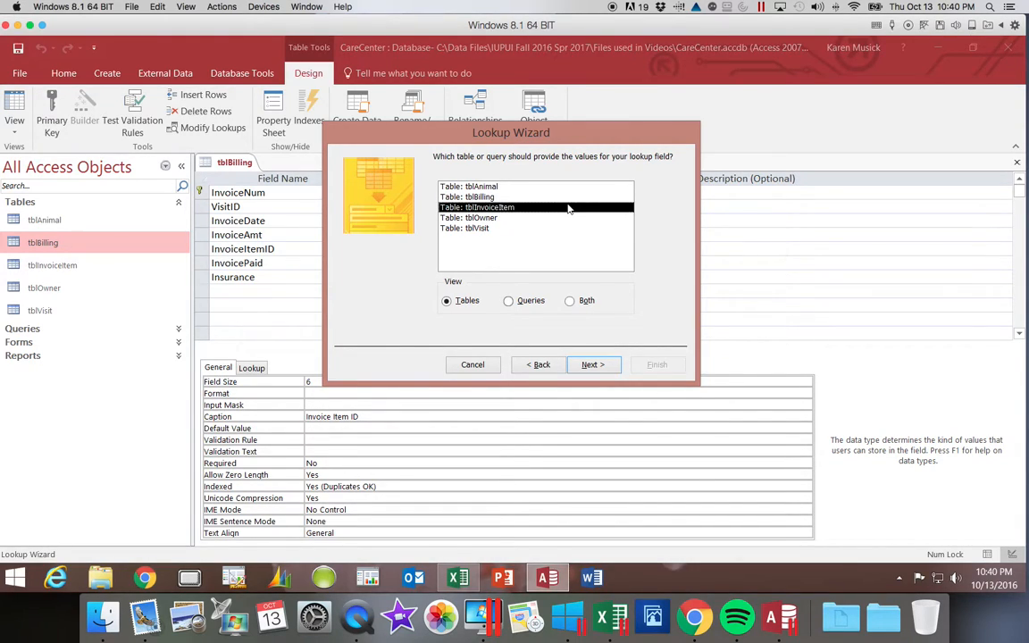
{"action": "left_click", "coordinate": [600, 367]}
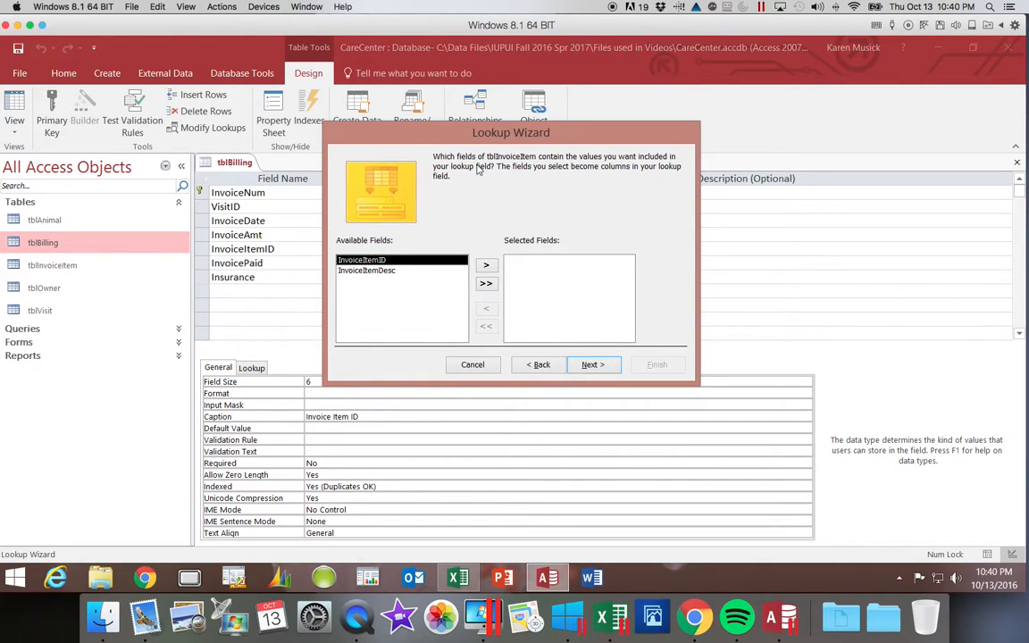
{"action": "left_click", "coordinate": [487, 285]}
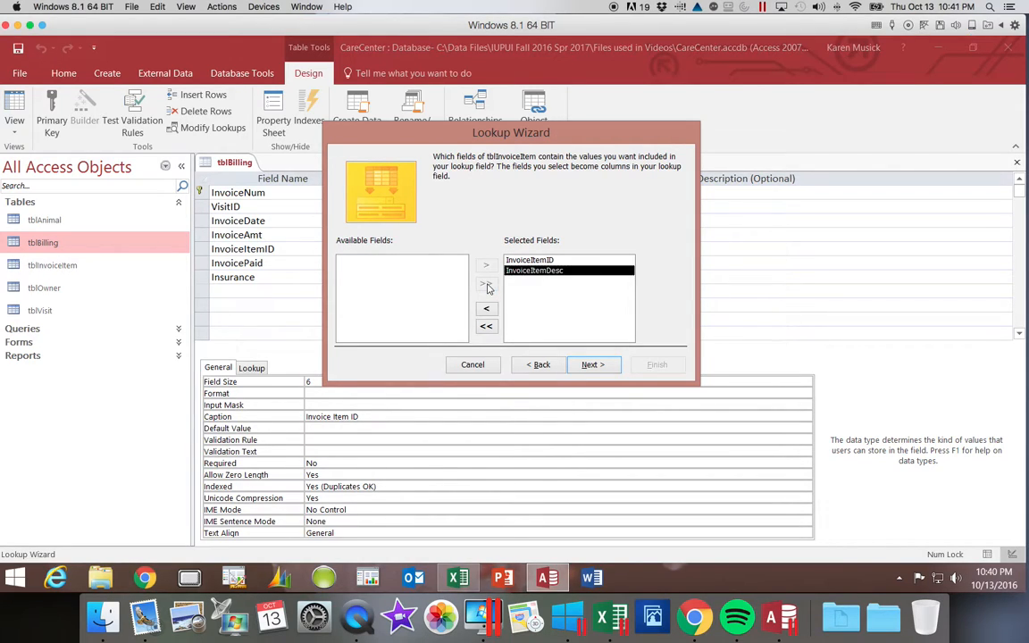
{"action": "left_click", "coordinate": [594, 365]}
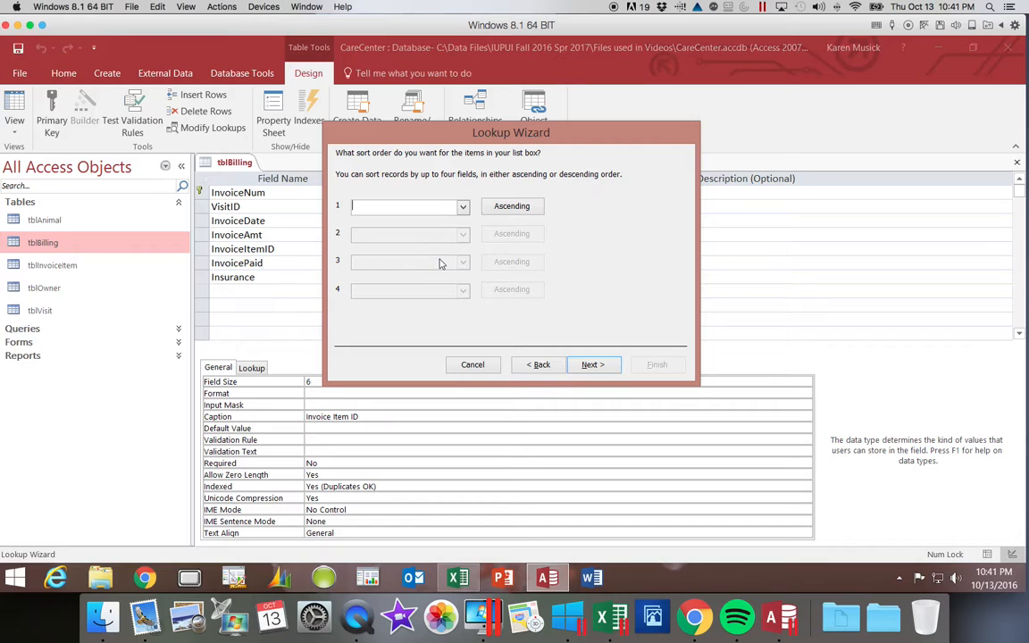
- Sort the lookup list ascending by InvoiceItemDesc and widen the Invoice Item Description column to fit its text
{"action": "left_click", "coordinate": [462, 206]}
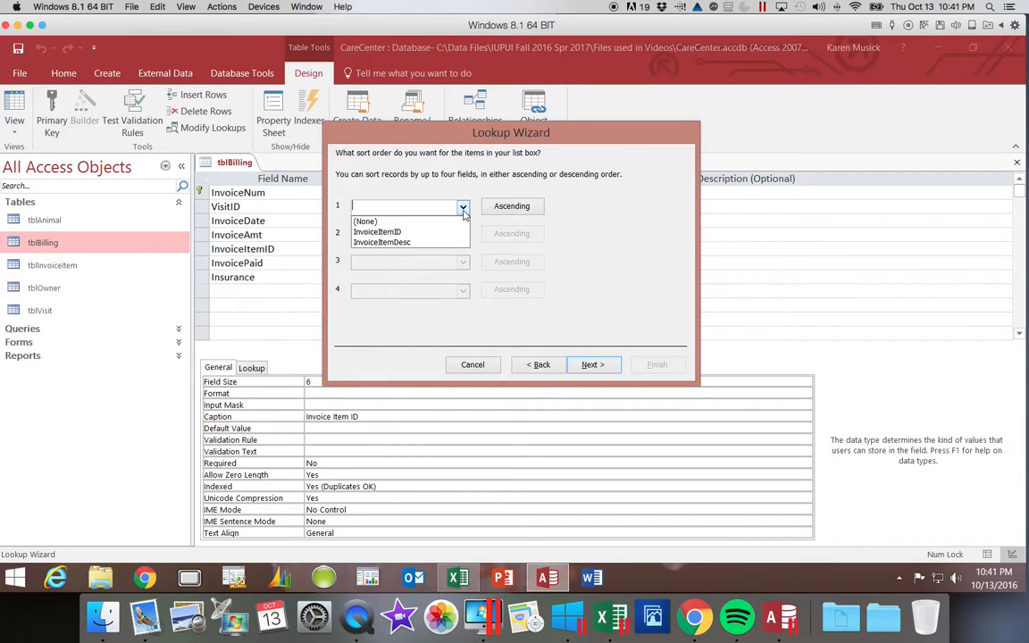
{"action": "left_click", "coordinate": [427, 243]}
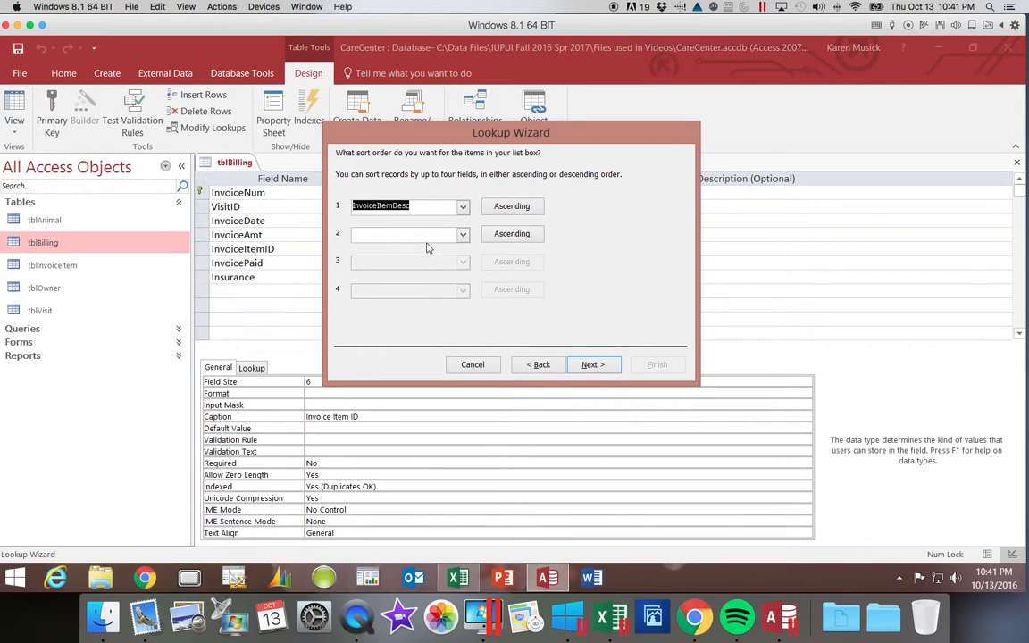
{"action": "left_click", "coordinate": [595, 365]}
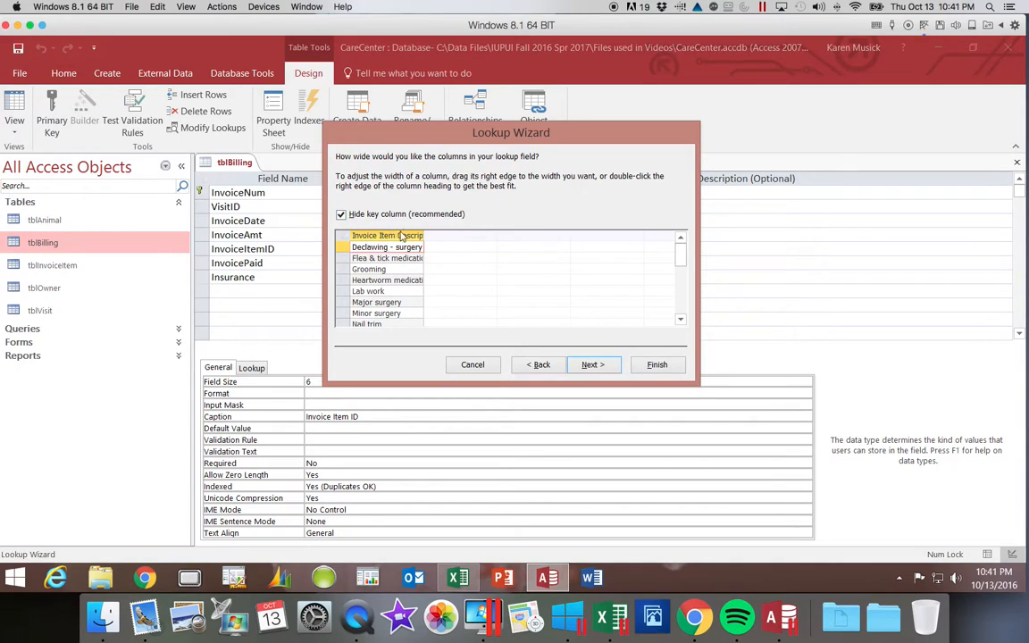
{"action": "left_click_drag", "start_coordinate": [423, 238], "coordinate": [462, 236]}
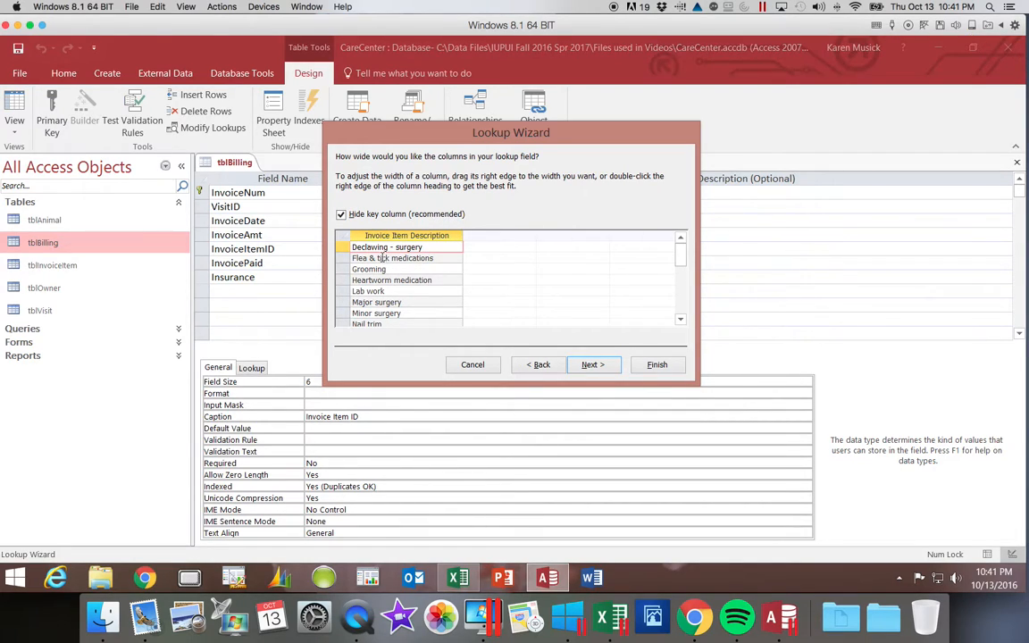
{"action": "left_click", "coordinate": [340, 214]}
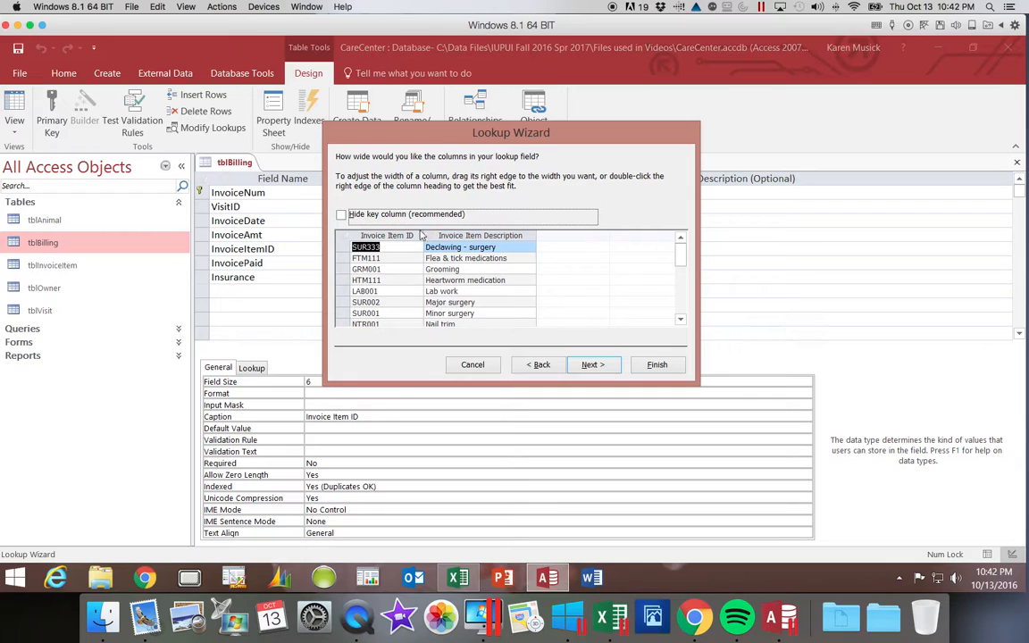
{"action": "left_click", "coordinate": [408, 236]}
{"action": "left_click_drag", "start_coordinate": [408, 235], "coordinate": [454, 233]}
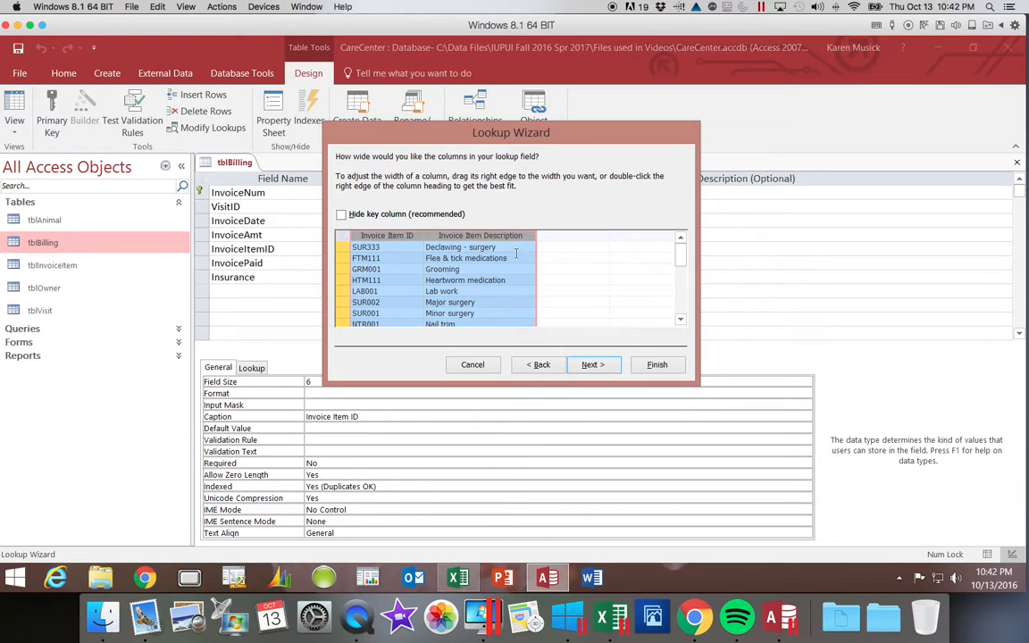
{"action": "left_click", "coordinate": [340, 214]}
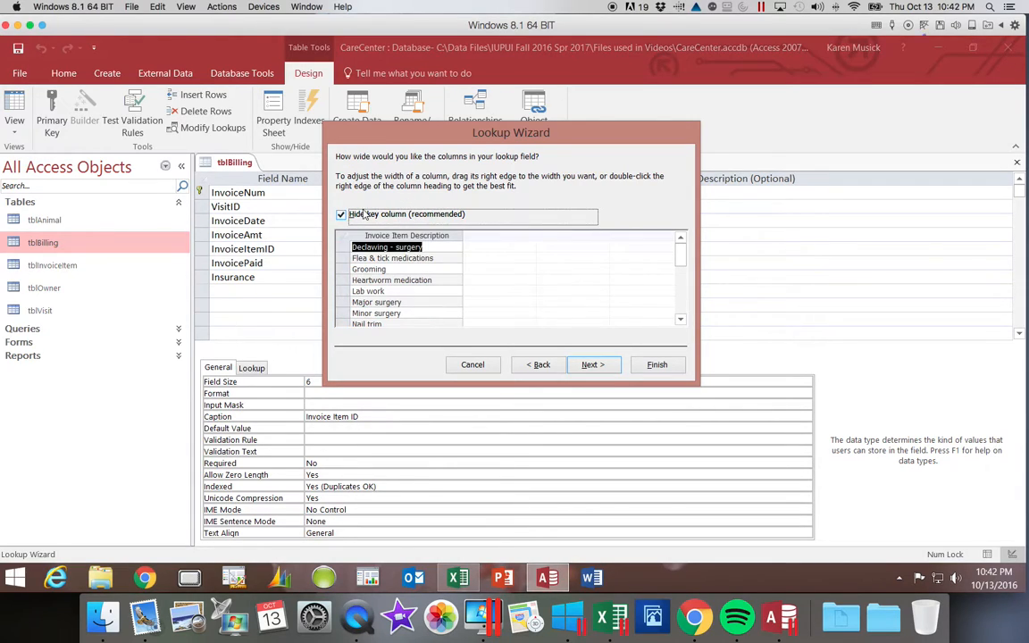
- Show the key column in the lookup list and move Invoice Item ID behind Invoice Item Description
{"action": "left_click", "coordinate": [340, 214]}
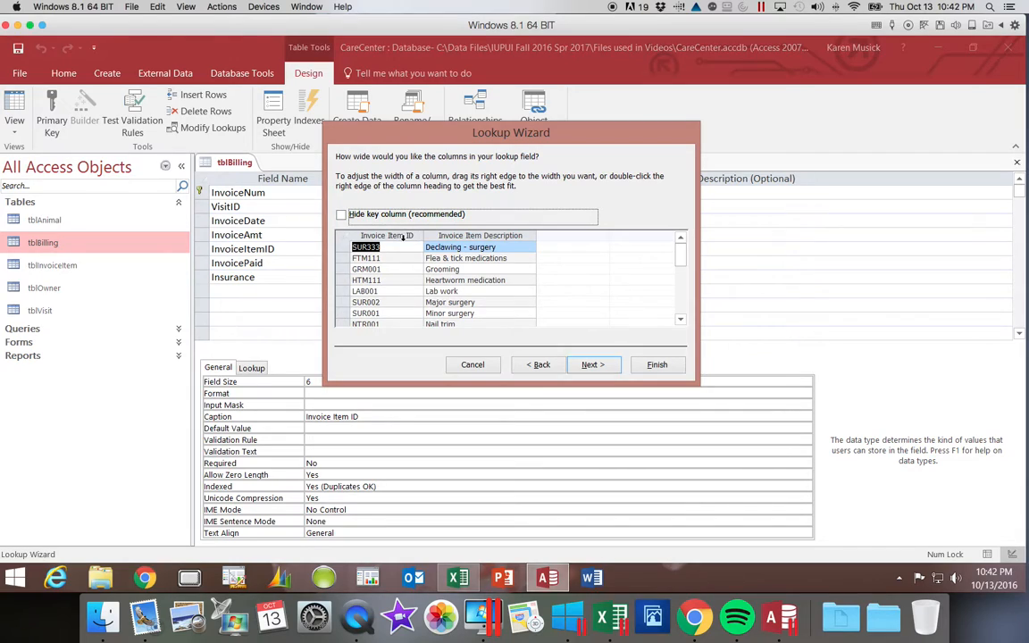
{"action": "left_click", "coordinate": [393, 235]}
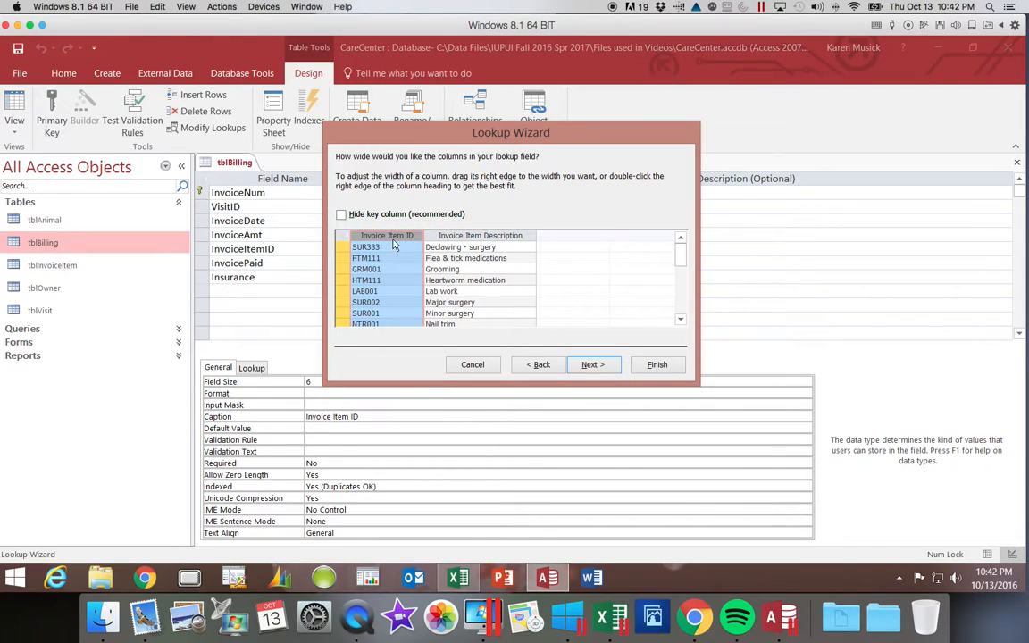
{"action": "left_click", "coordinate": [390, 237]}
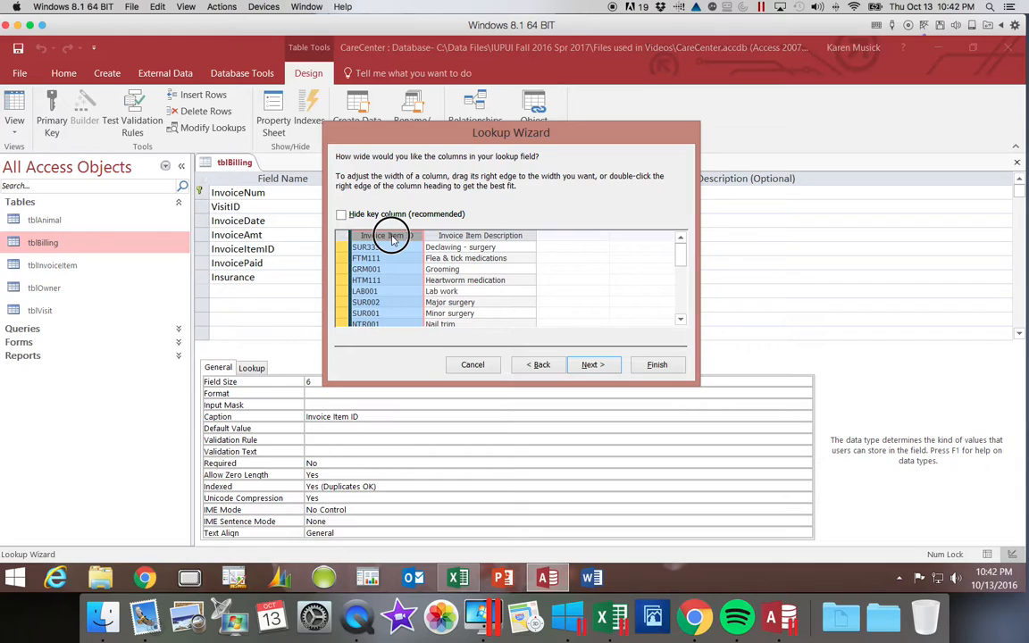
{"action": "left_click_drag", "start_coordinate": [390, 240], "coordinate": [563, 255]}
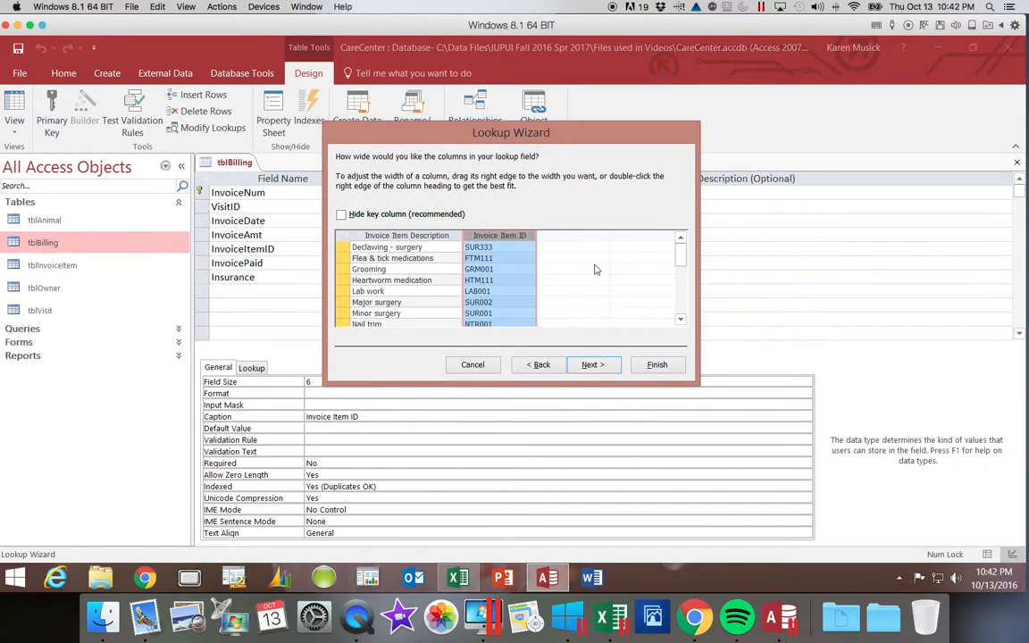
- Widen the Invoice Item Description and Invoice Item ID columns of the lookup list slightly
{"action": "mouse_move", "coordinate": [682, 258]}
{"action": "left_mouse_down"}
{"action": "mouse_move", "coordinate": [683, 295]}
{"action": "mouse_move", "coordinate": [683, 246]}
{"action": "left_mouse_up"}
{"action": "left_click_drag", "start_coordinate": [462, 237], "coordinate": [470, 234]}
{"action": "left_click_drag", "start_coordinate": [539, 235], "coordinate": [545, 235]}
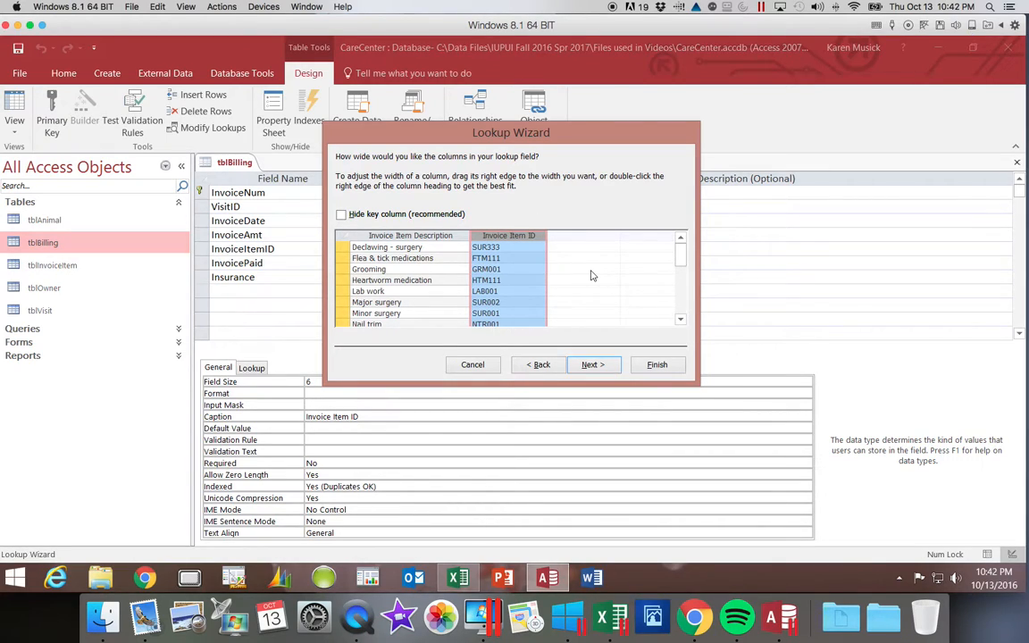
- Store InvoiceItemID as the lookup field's value, finish the wizard with the label InvoiceItemID, and save the table
{"action": "left_click", "coordinate": [594, 366]}
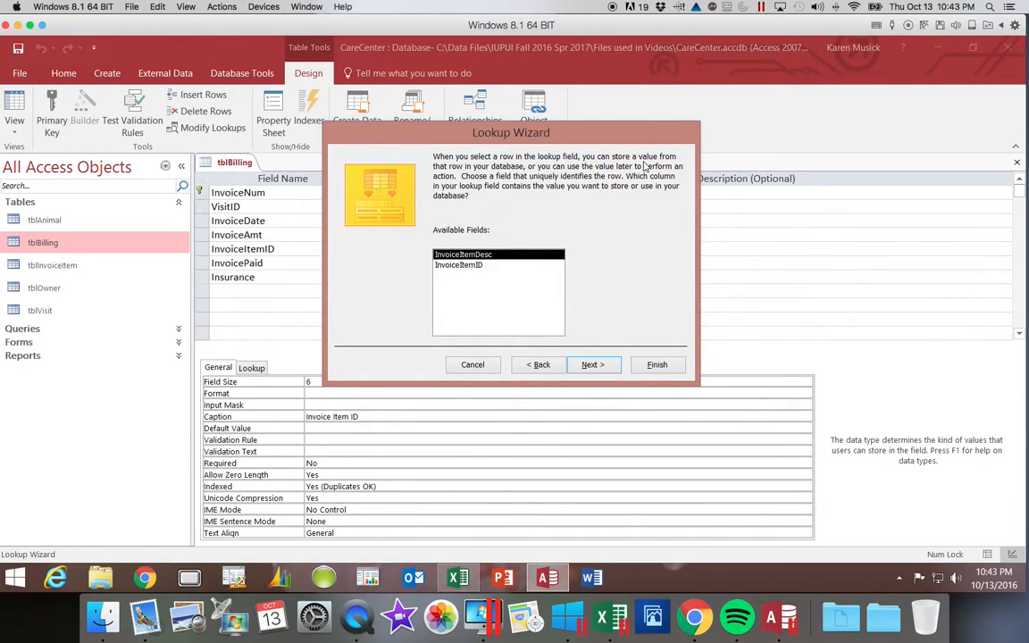
{"action": "left_click", "coordinate": [457, 265]}
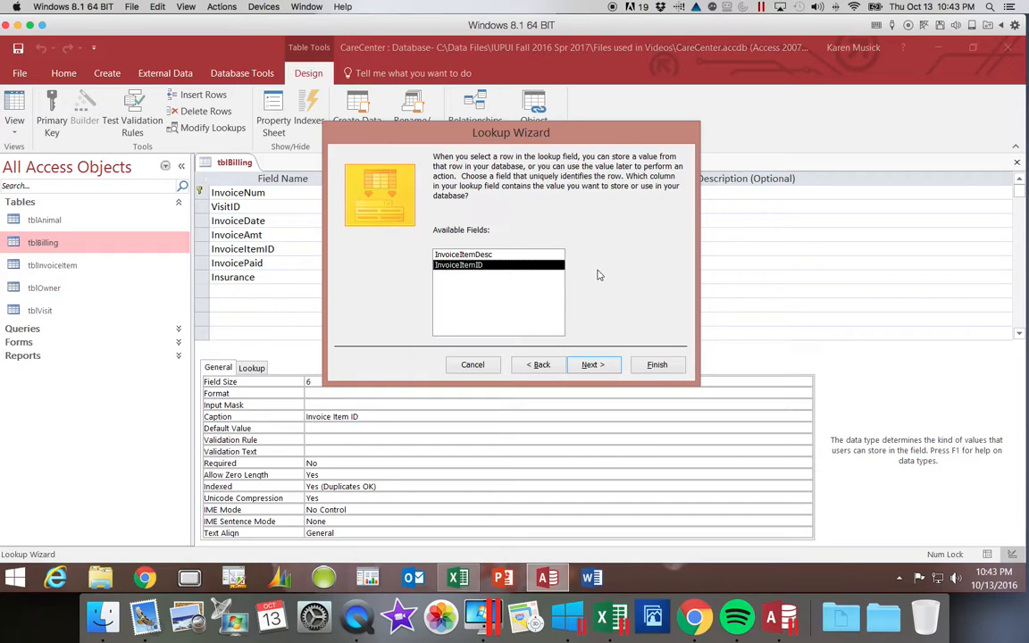
{"action": "left_click", "coordinate": [589, 365]}
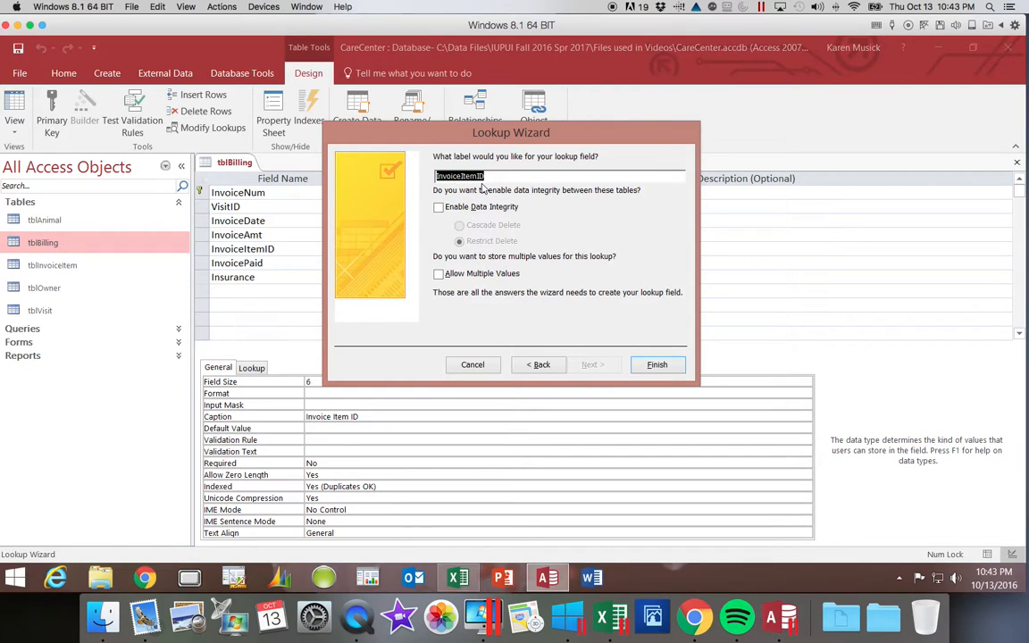
{"action": "left_click", "coordinate": [659, 366]}
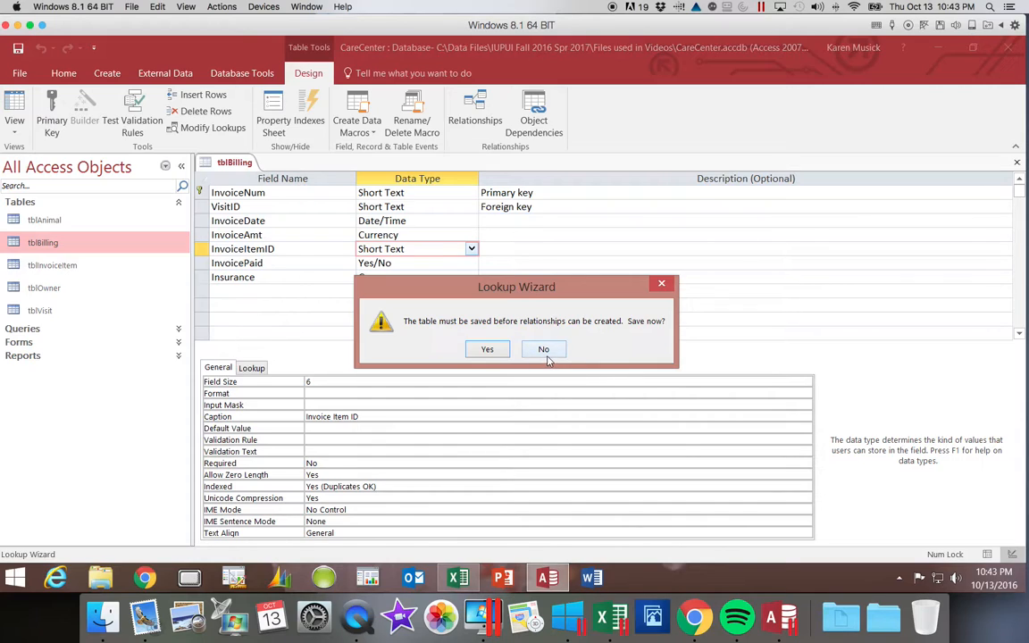
{"action": "left_click", "coordinate": [487, 349]}
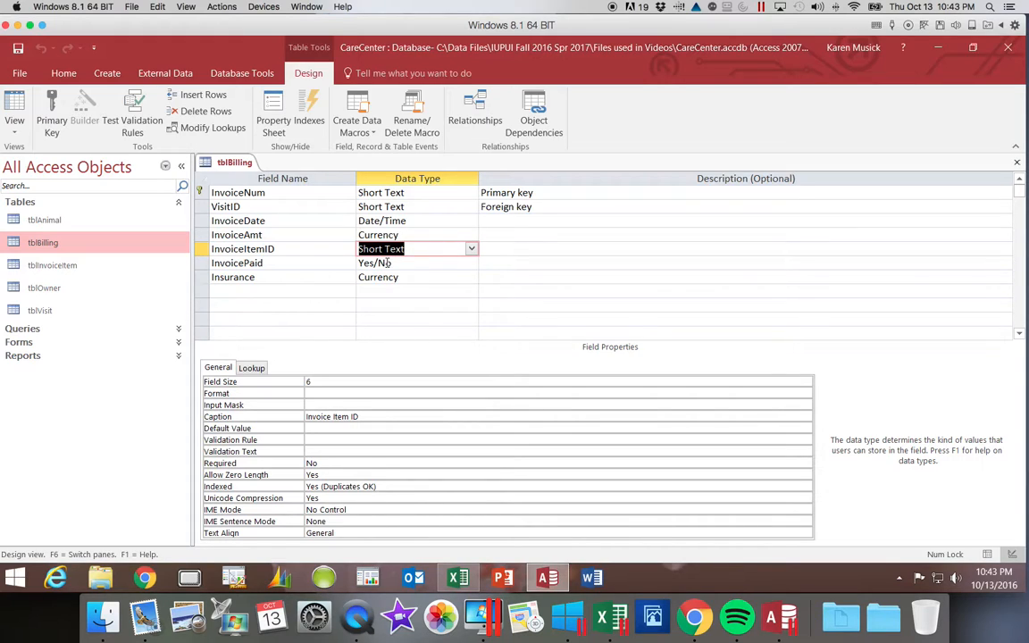
- Show tblBilling in Datasheet View and fit the Invoice Item ID column to its longest description
{"action": "left_click", "coordinate": [15, 134]}
{"action": "left_click", "coordinate": [17, 154]}
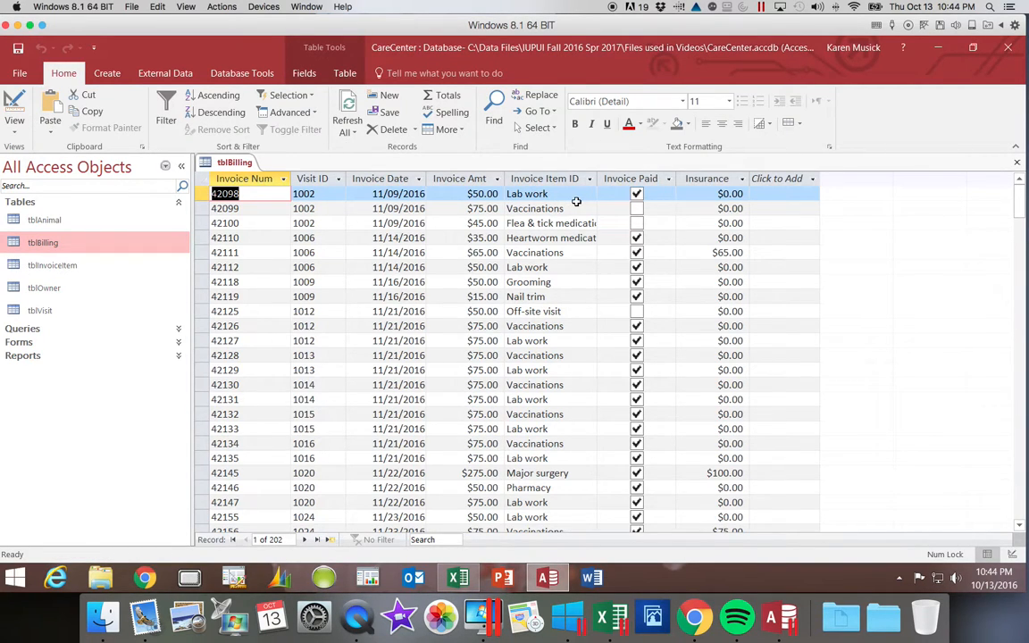
{"action": "left_click", "coordinate": [578, 194]}
{"action": "double_click", "coordinate": [596, 177]}
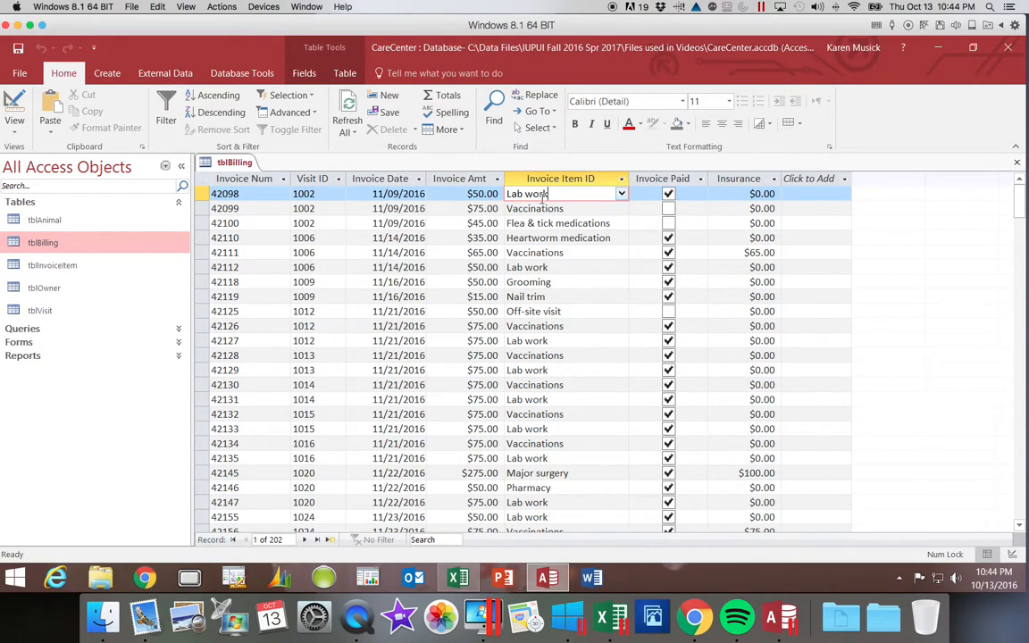
- Check the Invoice Item ID lookup lists of the first record and the Major surgery record, and close tblBilling, saving its layout
{"action": "left_click", "coordinate": [621, 194]}
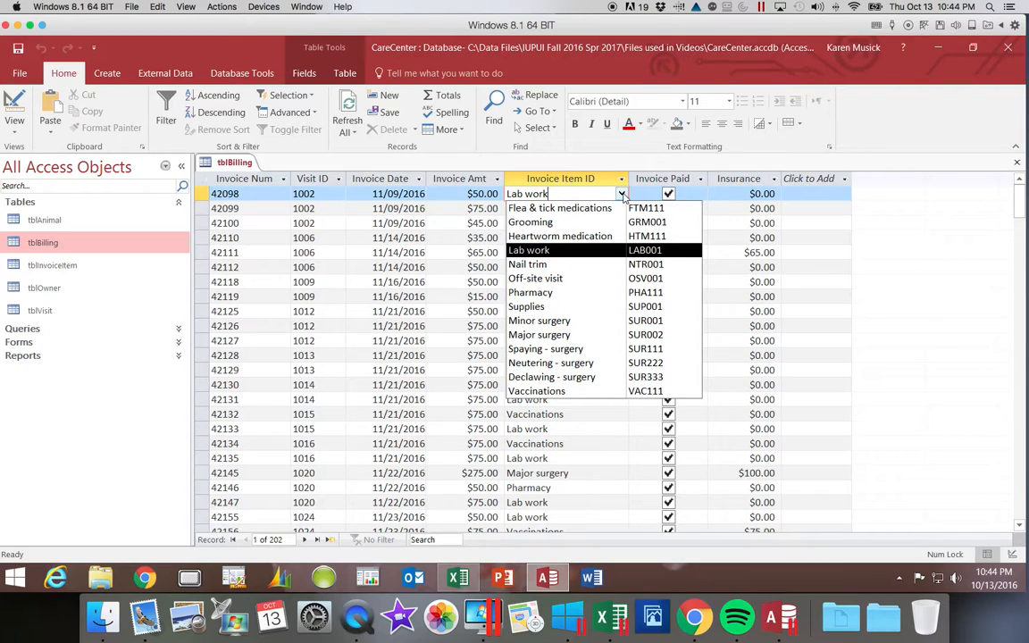
{"action": "left_click", "coordinate": [623, 195]}
{"action": "left_click", "coordinate": [593, 474]}
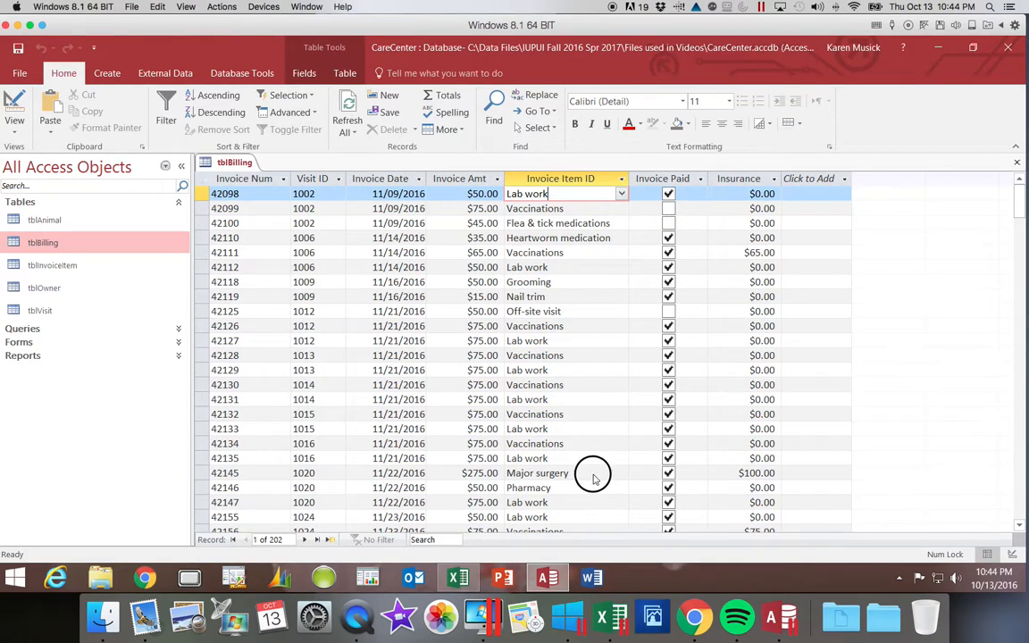
{"action": "left_click", "coordinate": [622, 474]}
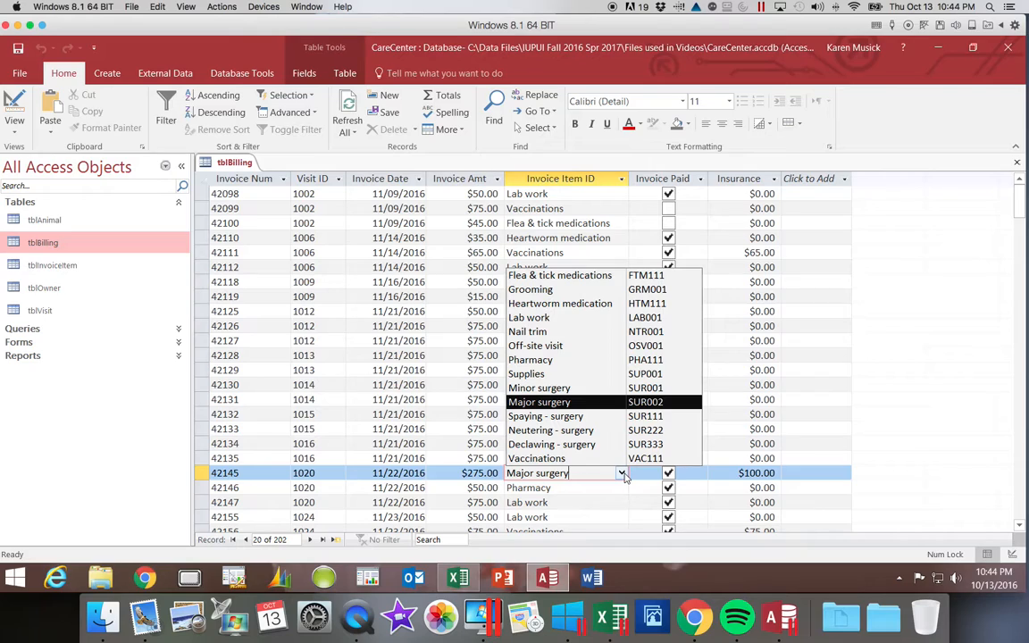
{"action": "left_click", "coordinate": [622, 474]}
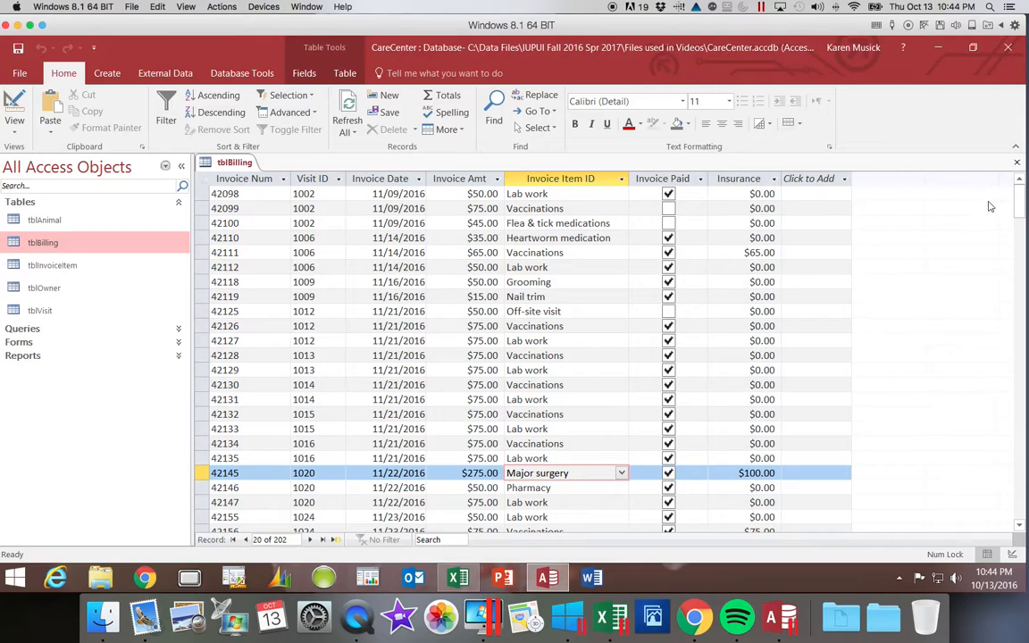
{"action": "key", "text": "ctrl+w"}
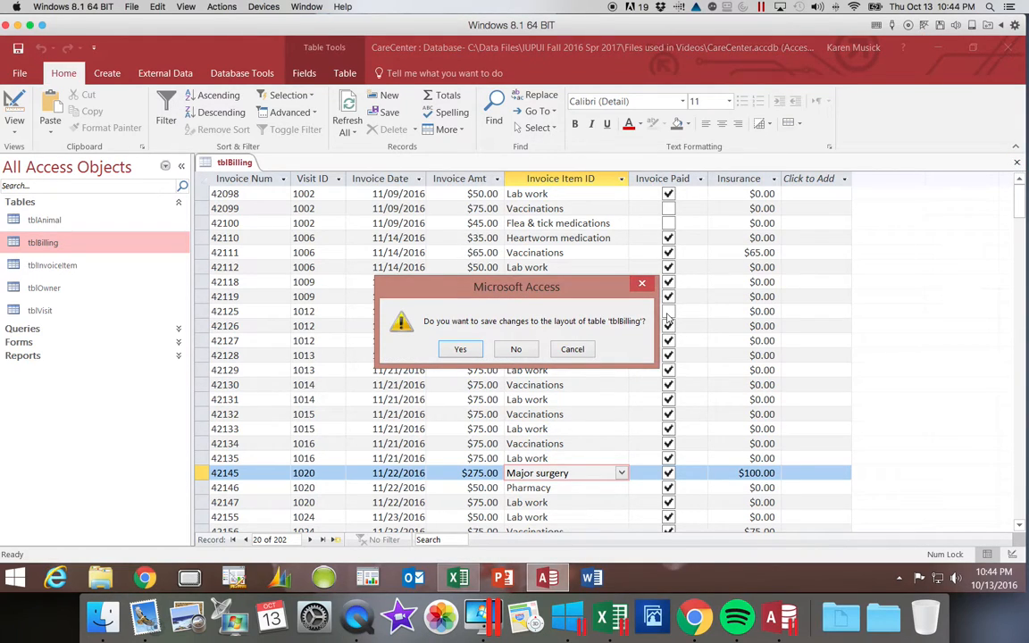
{"action": "left_click", "coordinate": [460, 349]}
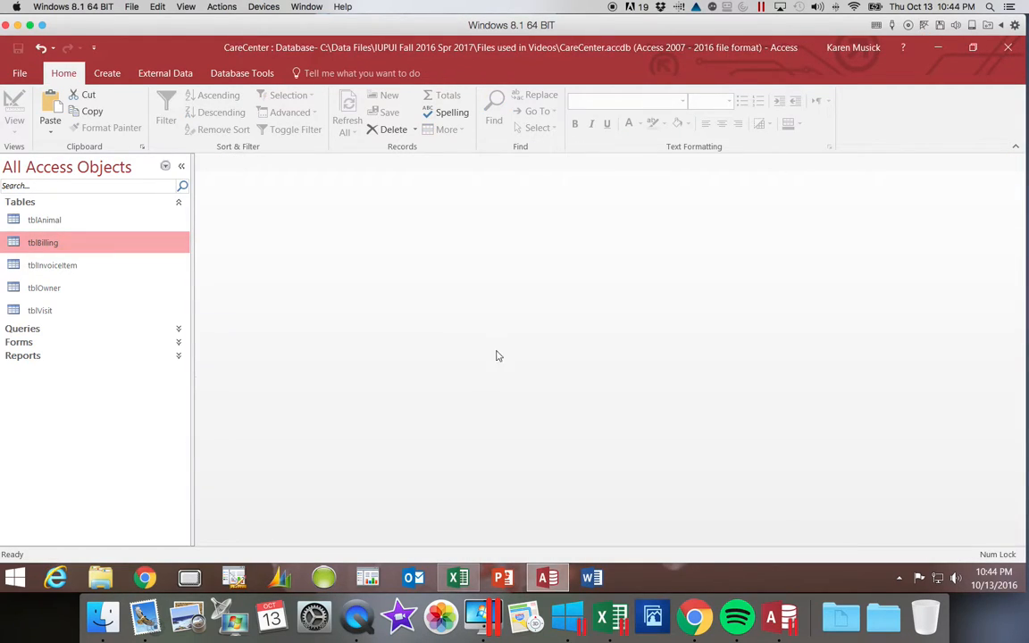
- Enforce referential integrity on the InvoiceItemID relationship between tblInvoiceItem and tblBilling, and close the relationships layout
{"action": "left_click", "coordinate": [253, 74]}
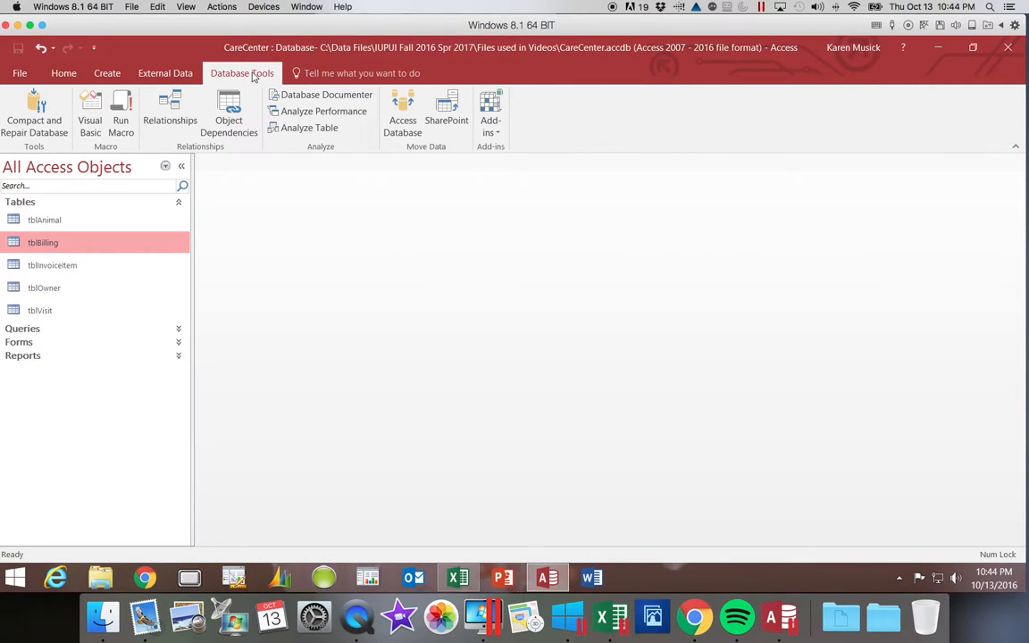
{"action": "left_click", "coordinate": [166, 118]}
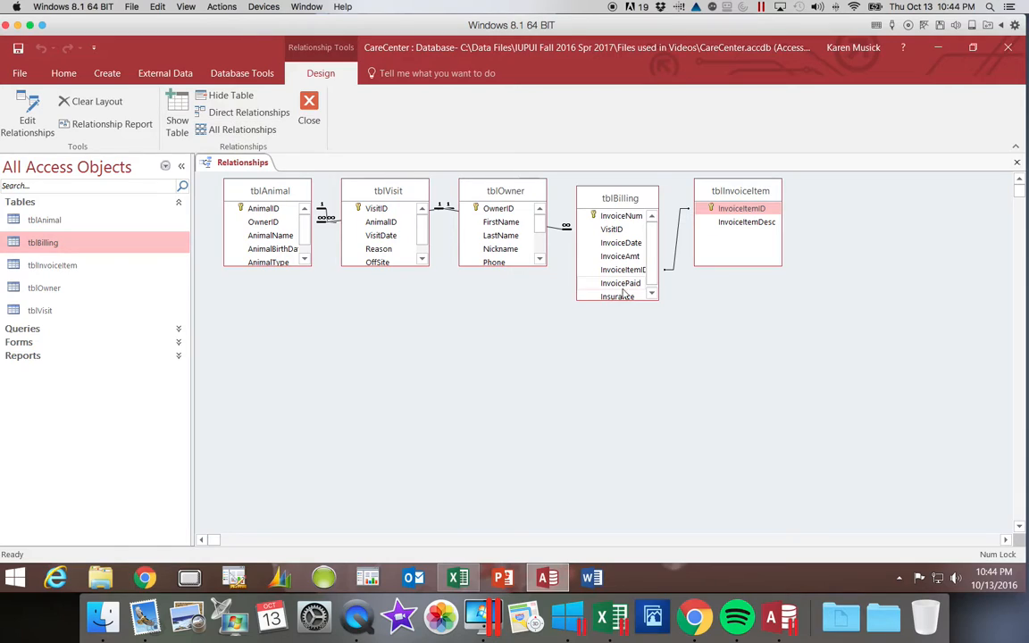
{"action": "left_click", "coordinate": [677, 249]}
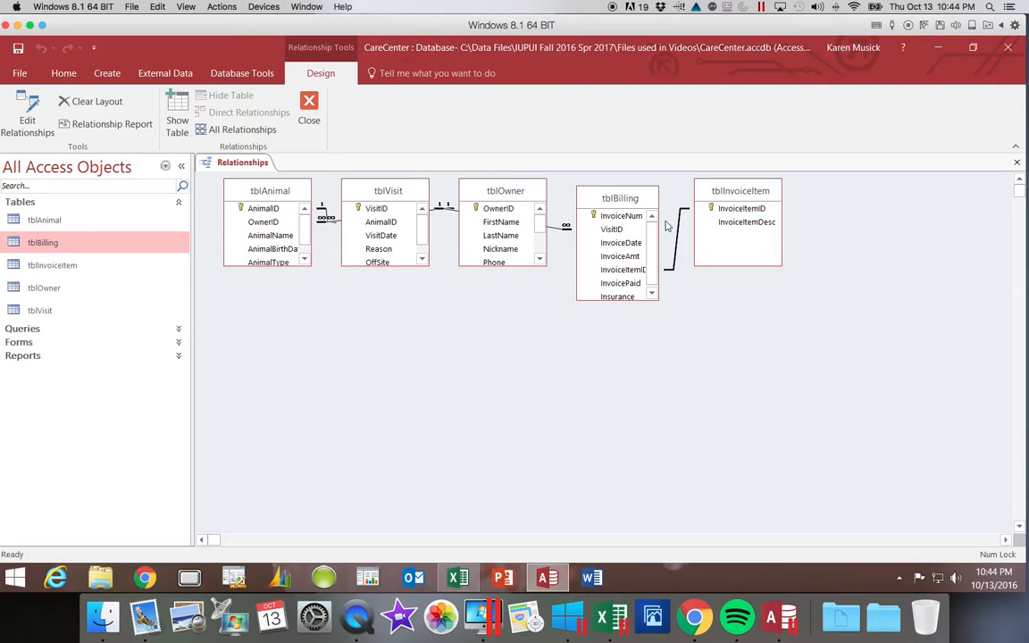
{"action": "right_click", "coordinate": [680, 234]}
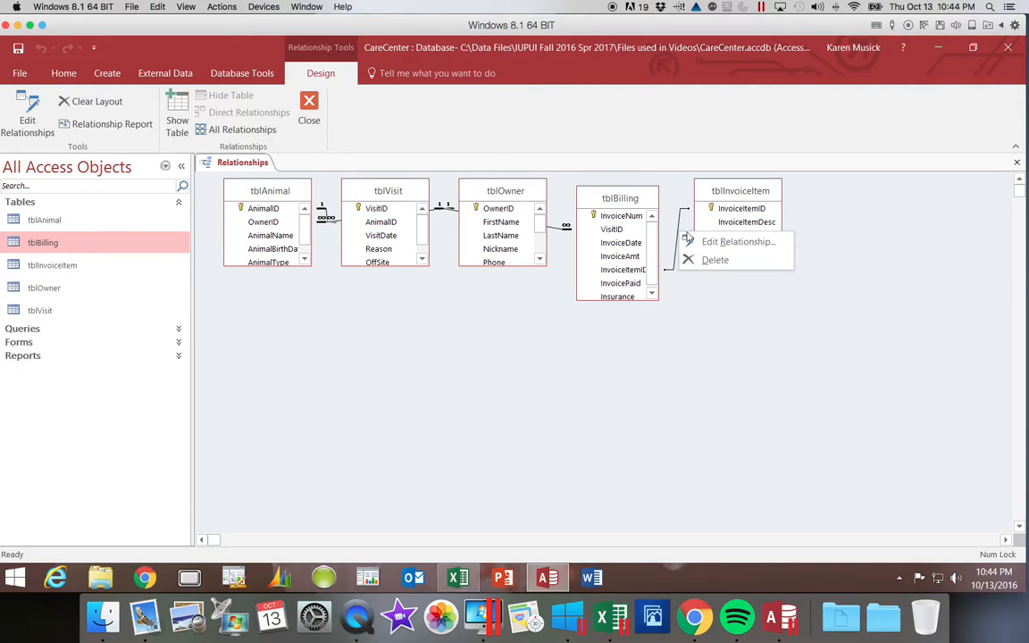
{"action": "left_click", "coordinate": [706, 242]}
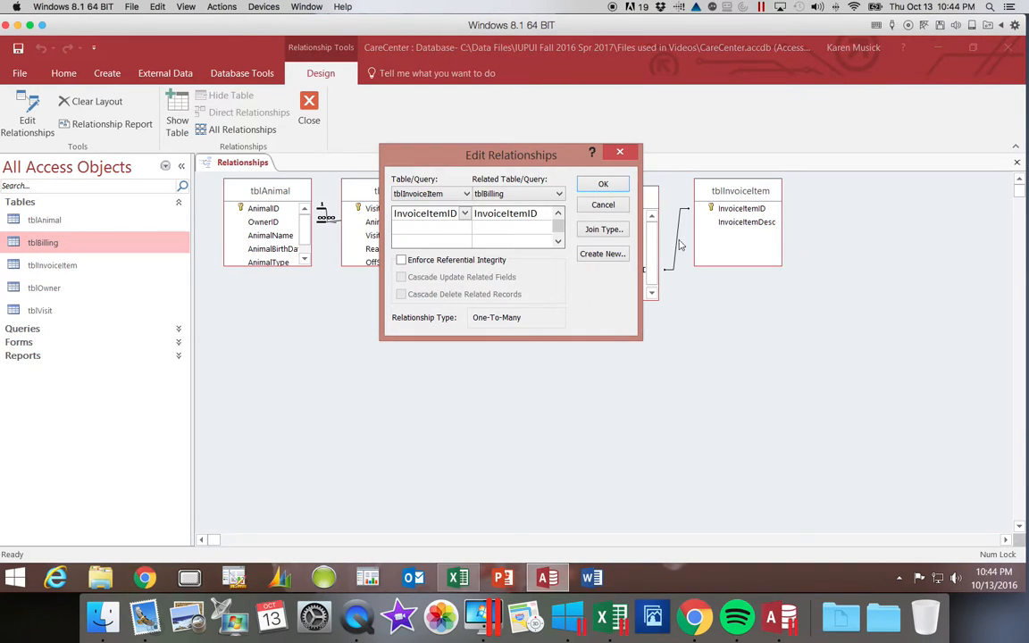
{"action": "left_click", "coordinate": [400, 260]}
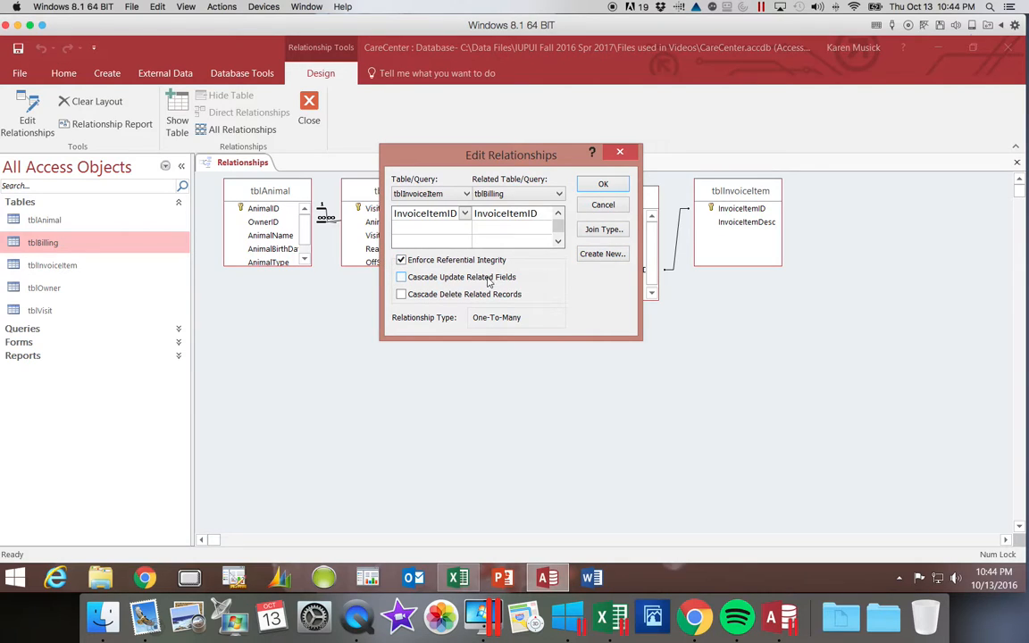
{"action": "left_click", "coordinate": [602, 185]}
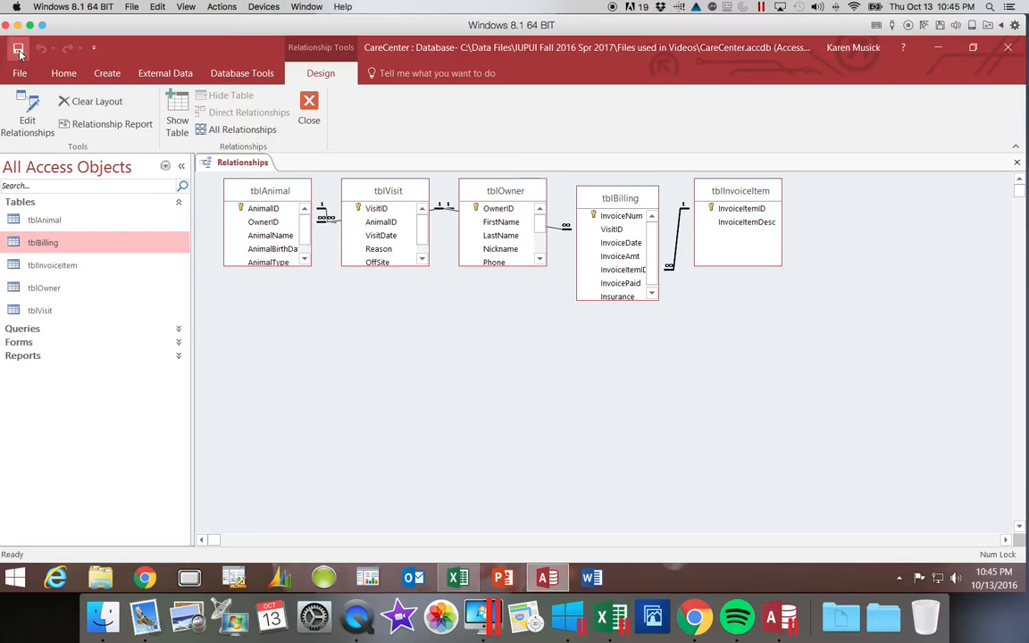
{"action": "left_click", "coordinate": [1016, 162]}
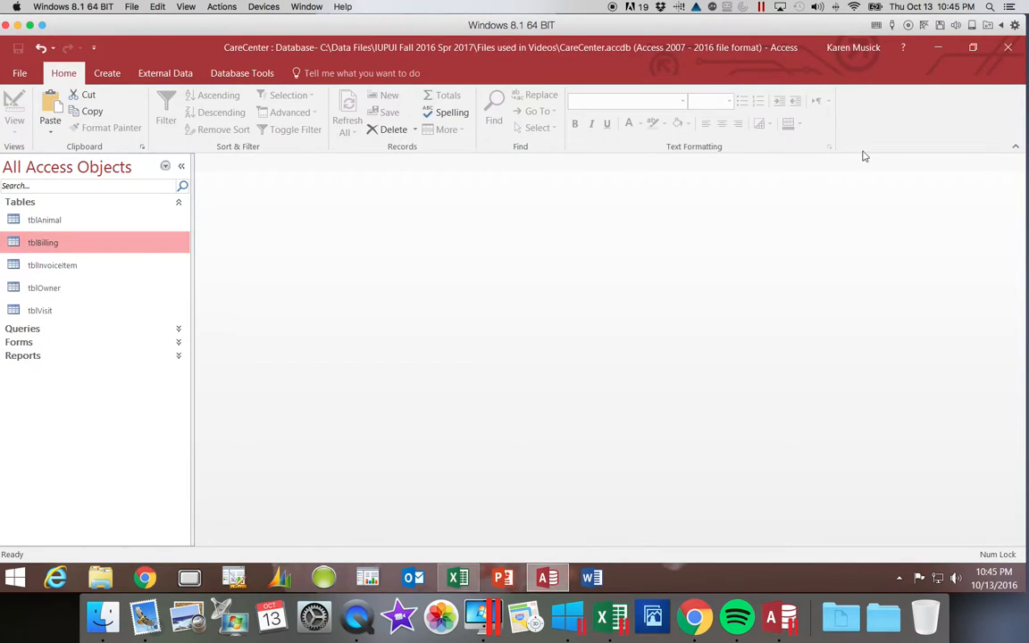
- Open tblBilling, check the Invoice Item ID lookup list of a Lab work record, and close the table
{"action": "left_click", "coordinate": [58, 245]}
{"action": "left_click", "coordinate": [57, 244]}
{"action": "double_click", "coordinate": [57, 244]}
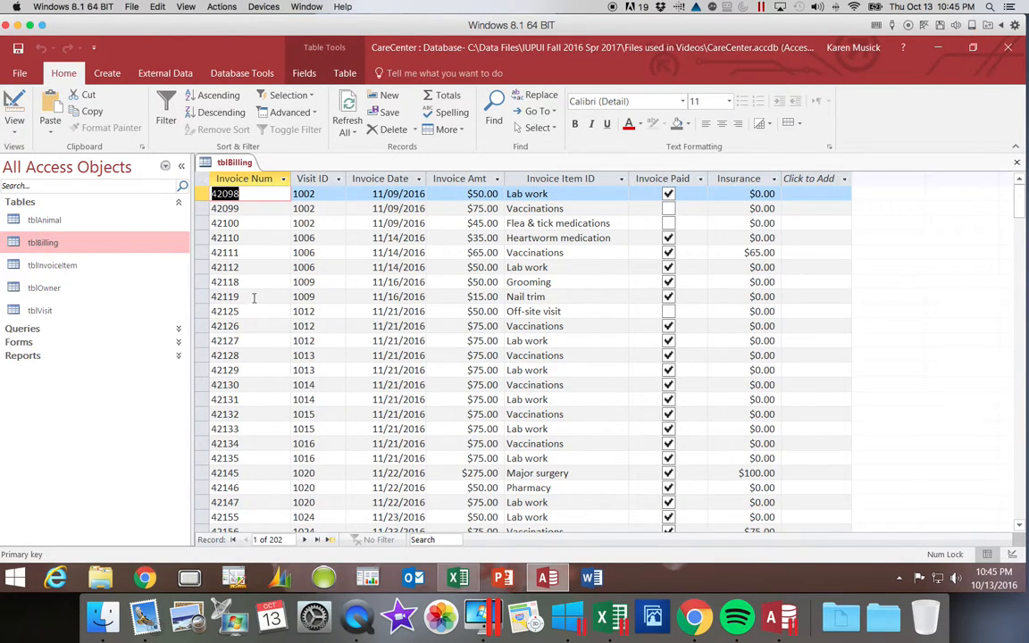
{"action": "left_click", "coordinate": [587, 340]}
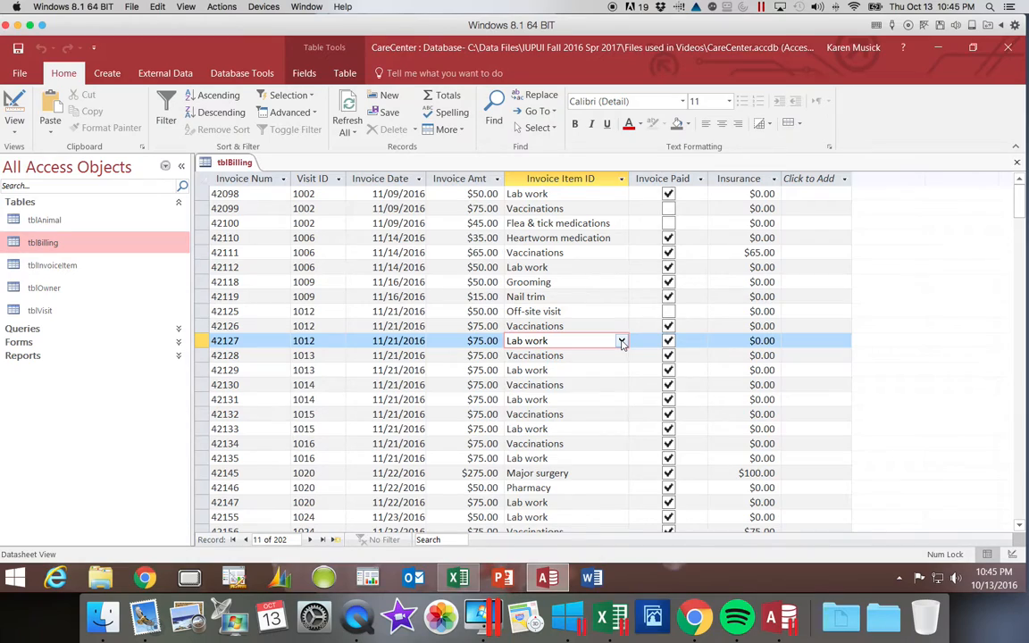
{"action": "left_click", "coordinate": [620, 341]}
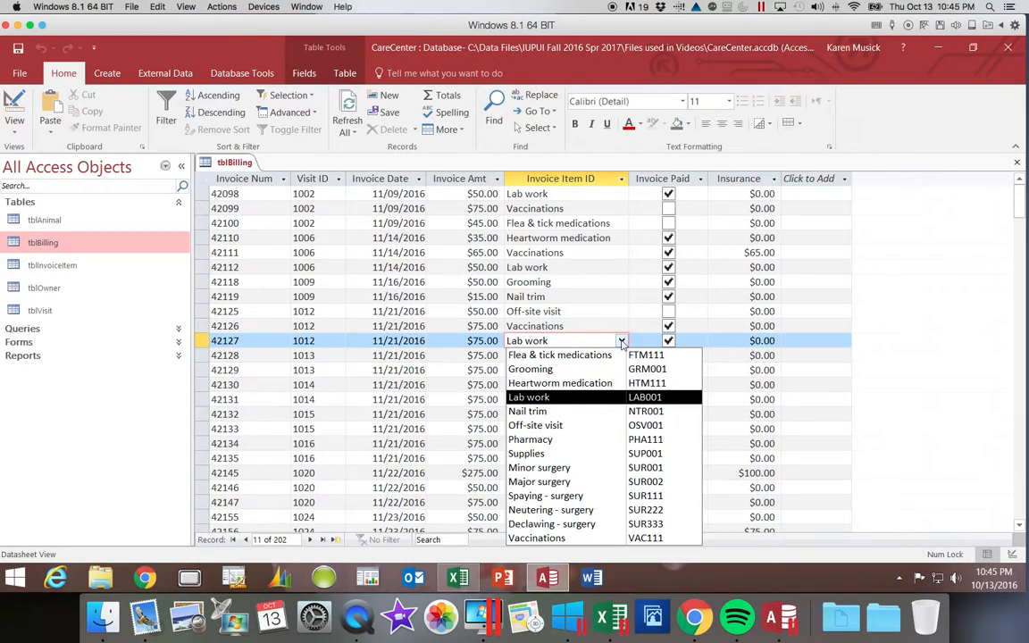
{"action": "left_click", "coordinate": [621, 341]}
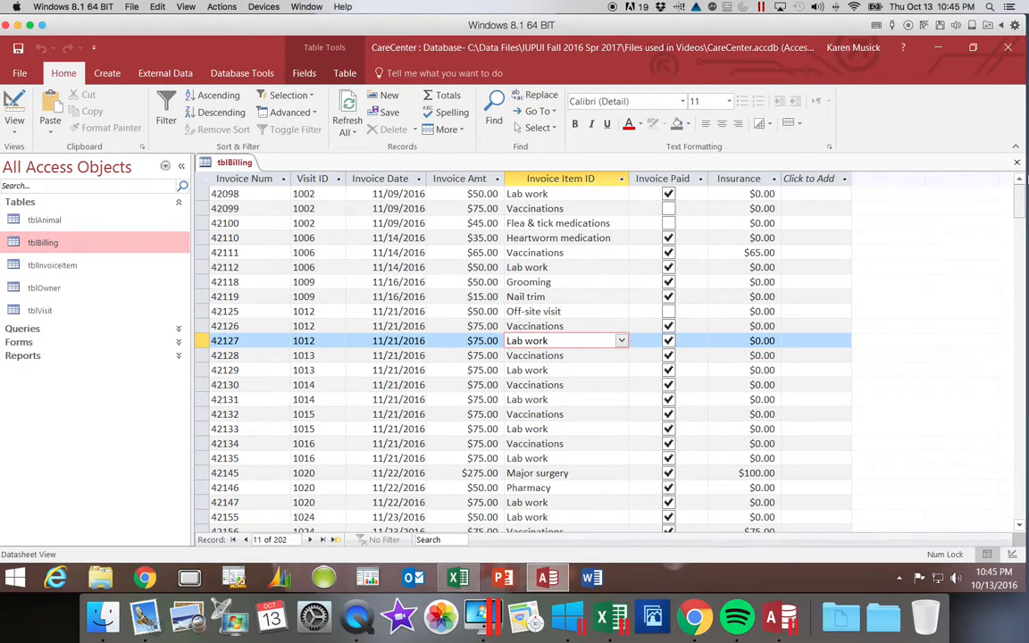
{"action": "left_click", "coordinate": [1018, 165]}
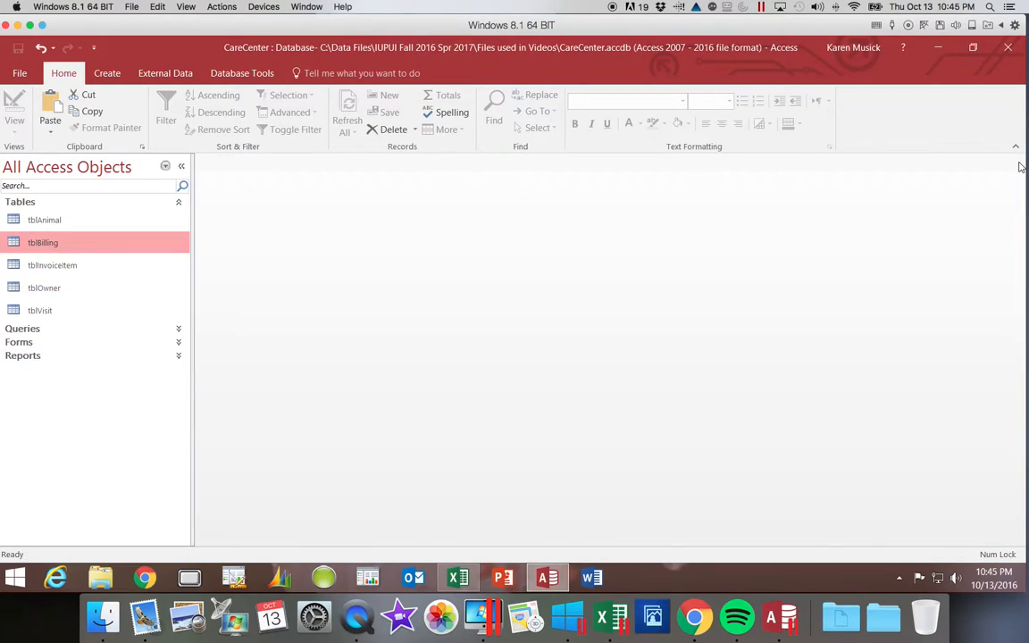